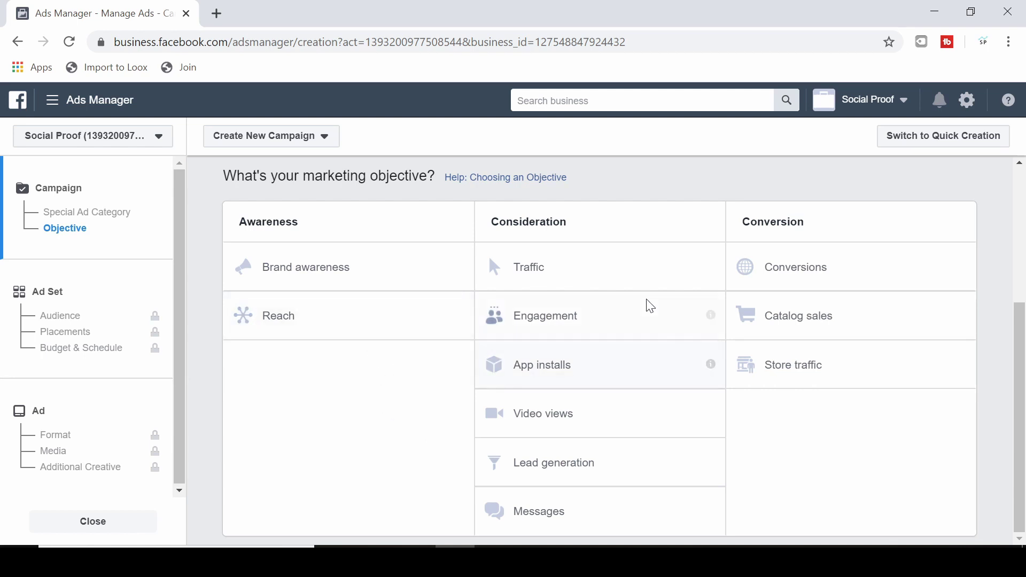
# Step: Choose Traffic as the campaign's marketing objective and name the campaign "test"
pyautogui.click(539, 273)
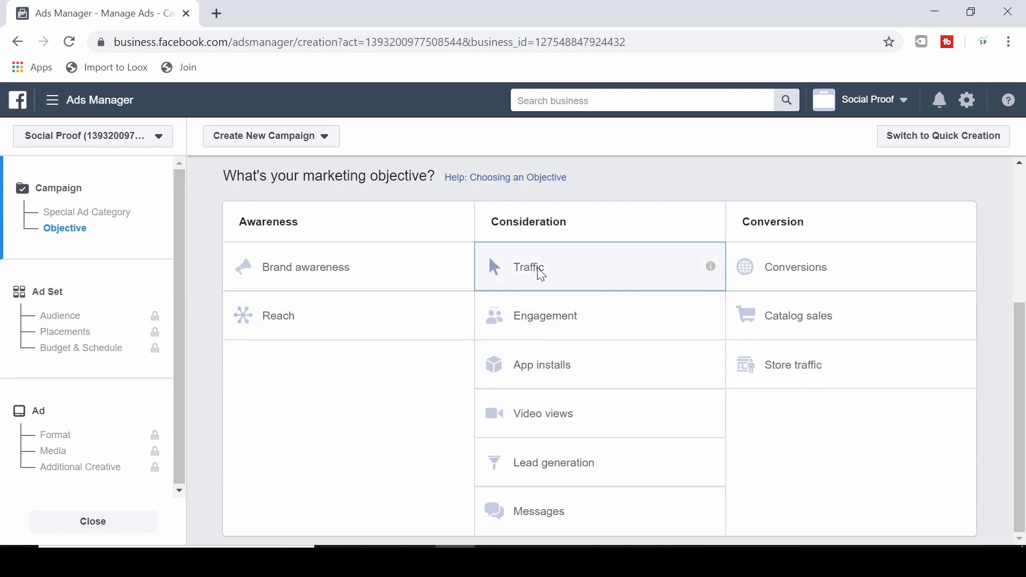
pyautogui.scroll(-3, 541, 274)
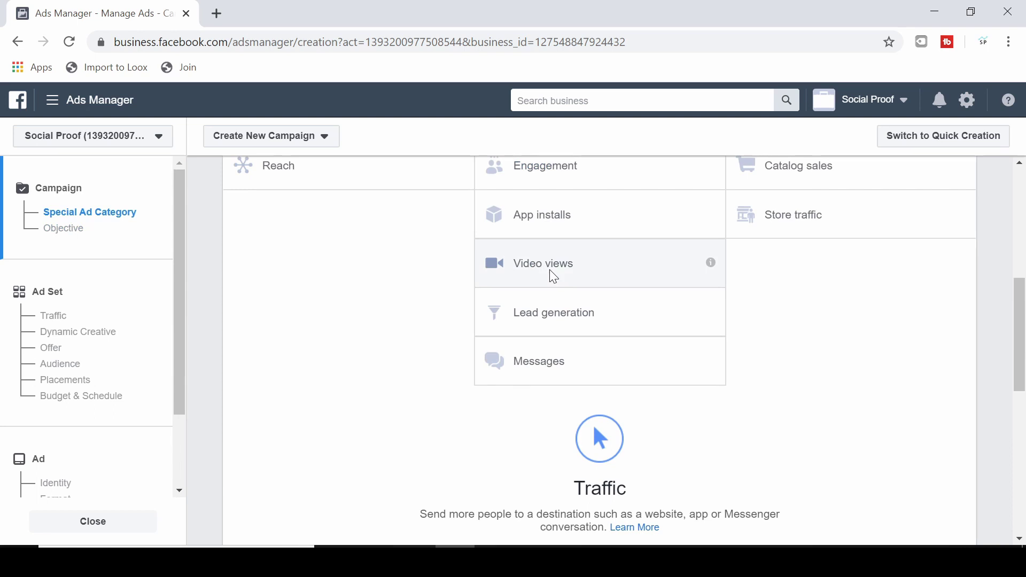
pyautogui.scroll(-6, 550, 272)
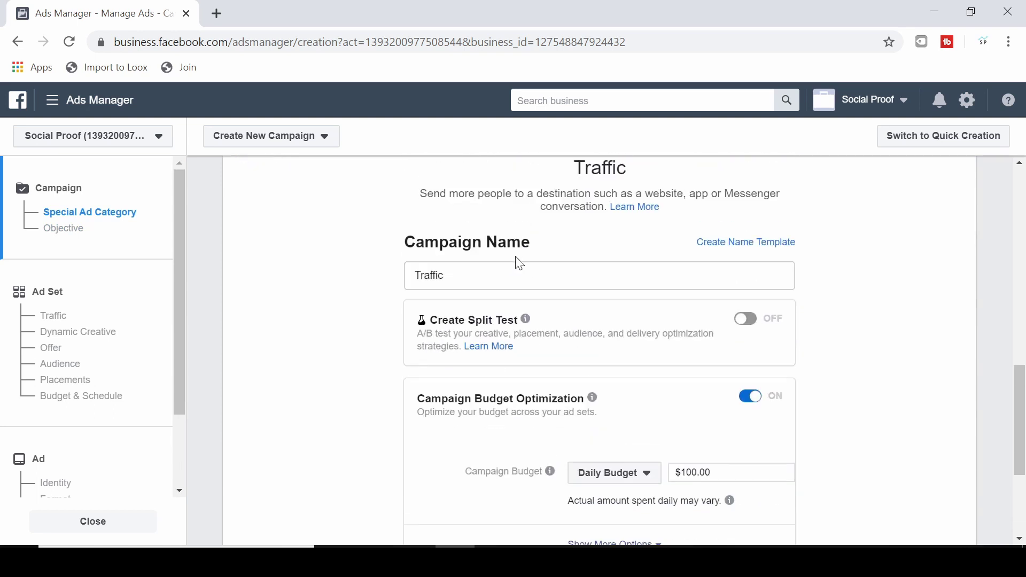
pyautogui.moveTo(454, 276); pyautogui.dragTo(404, 265)
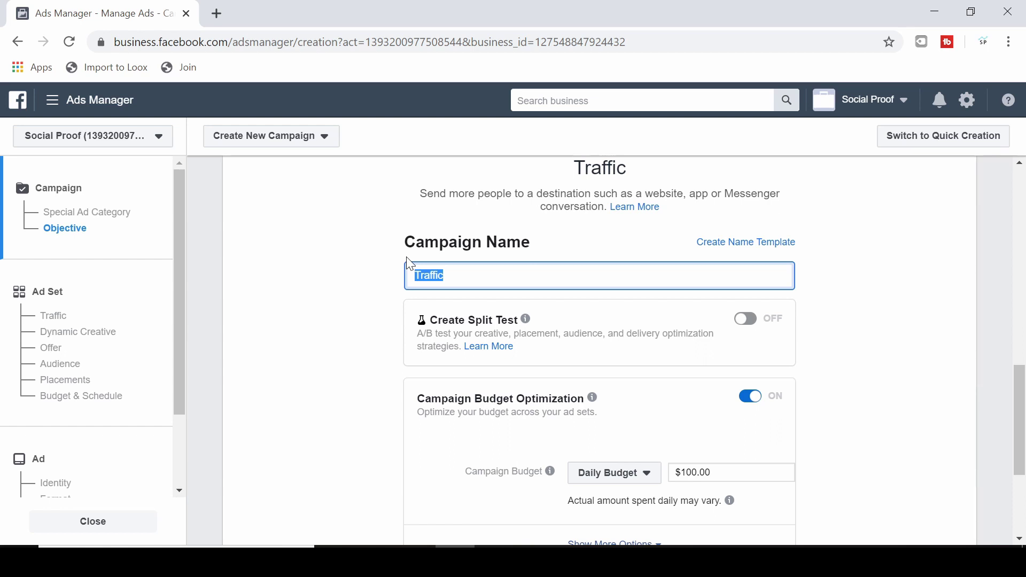
pyautogui.write('test')
pyautogui.click(360, 351)
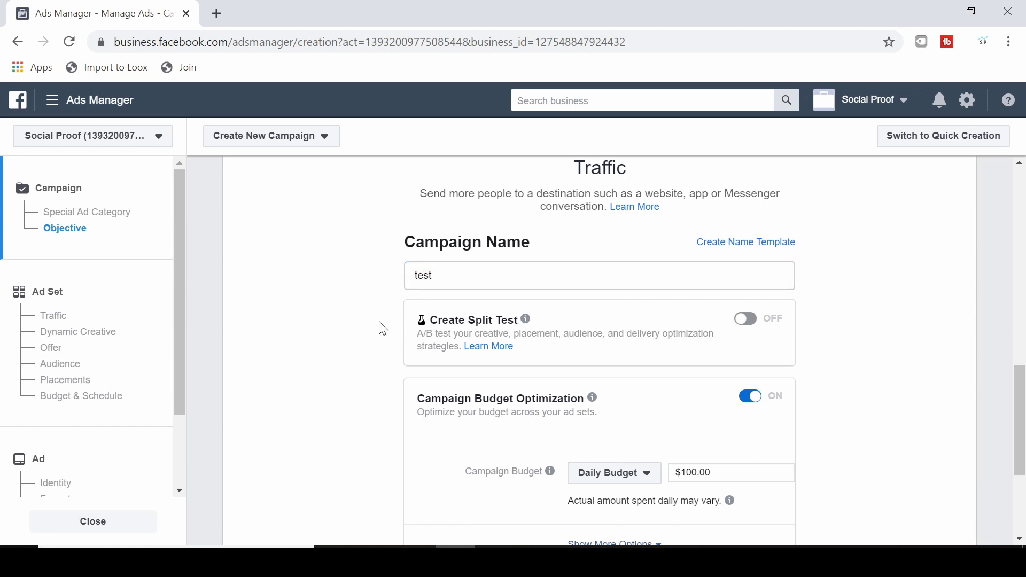
# Step: Switch Campaign Budget Optimization off and back on for the campaign
pyautogui.scroll(-3, 369, 317)
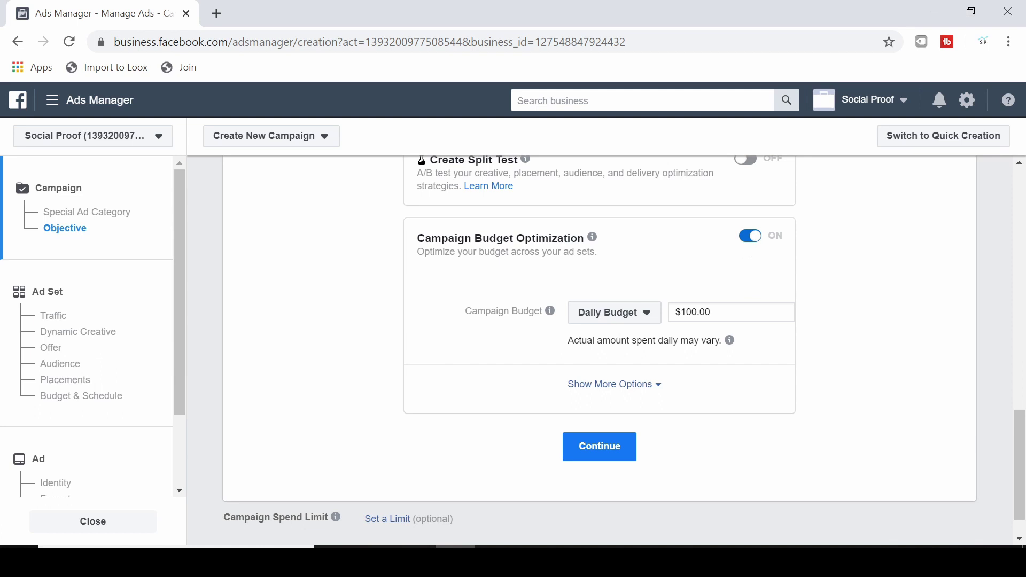
pyautogui.moveTo(418, 251); pyautogui.dragTo(448, 229)
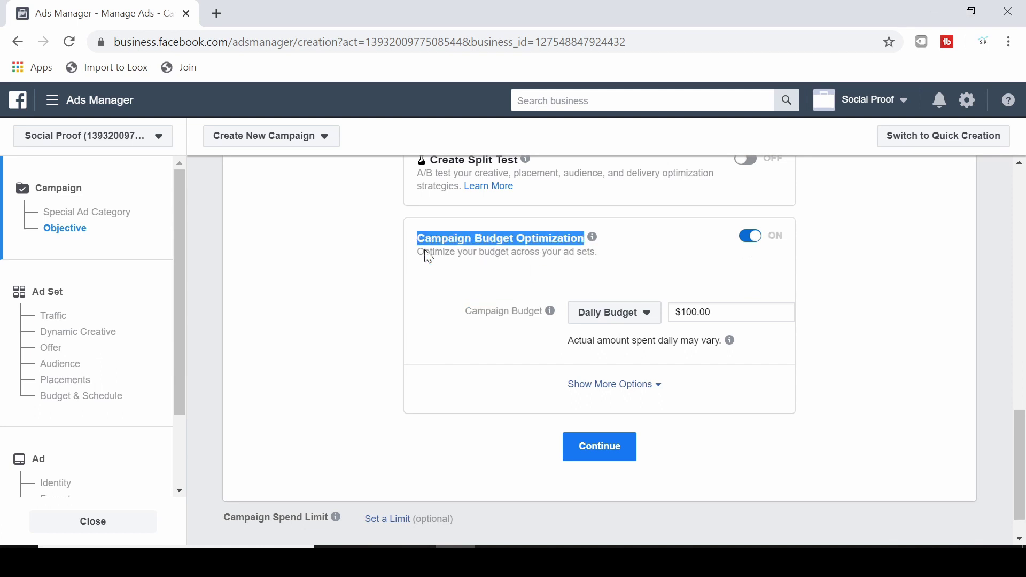
pyautogui.click(669, 264)
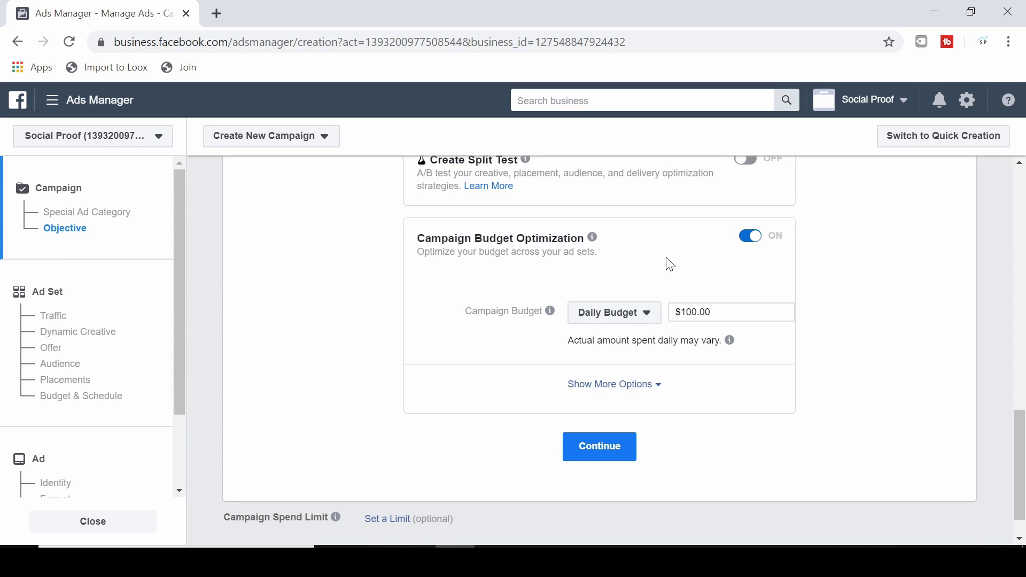
pyautogui.click(751, 245)
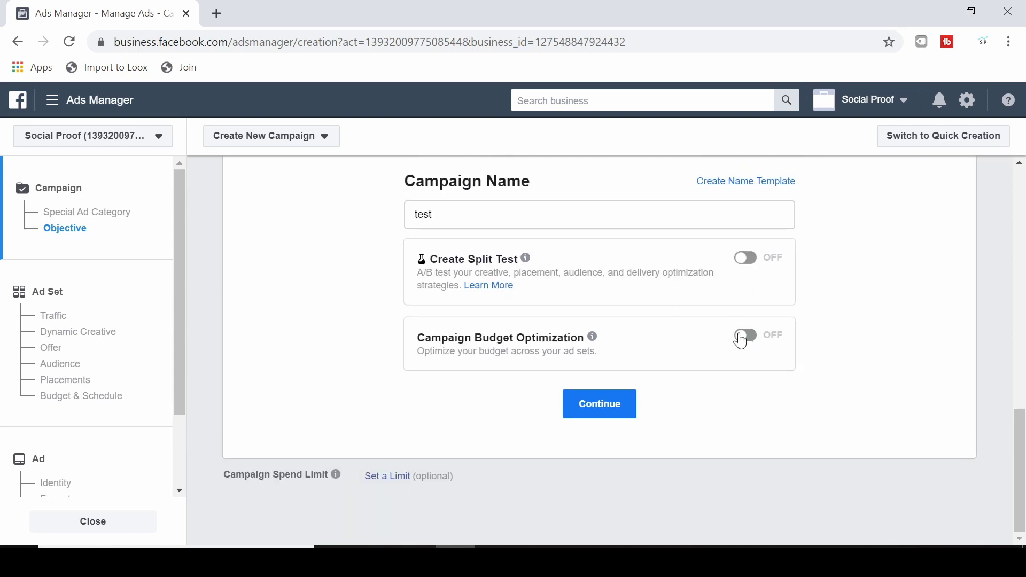
pyautogui.click(745, 336)
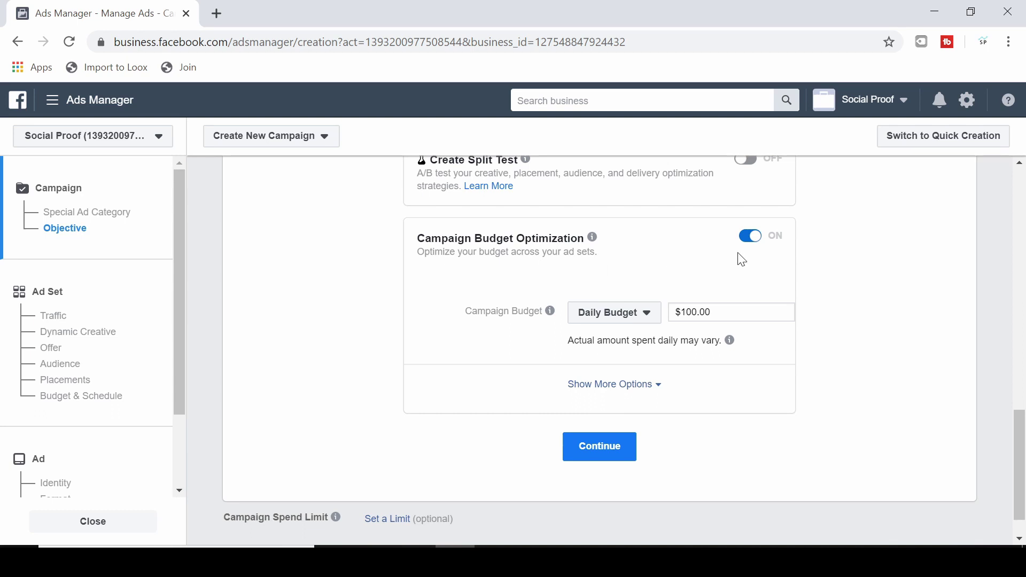
# Step: Set the campaign's daily budget to $5
pyautogui.doubleClick(695, 312)
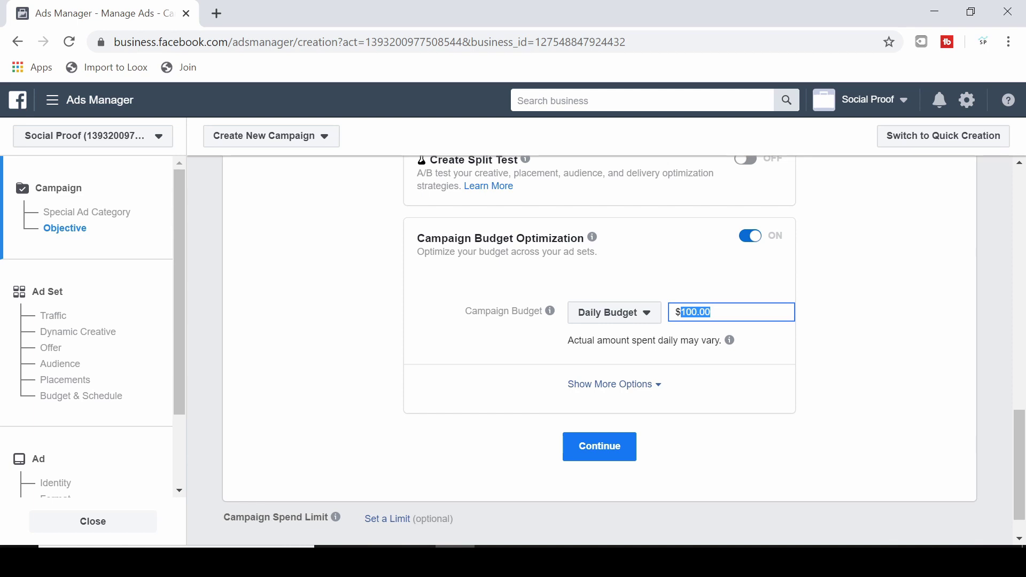
pyautogui.write('5')
pyautogui.click(814, 349)
# Step: Change the campaign budget type to Lifetime Budget and set the amount to $50
pyautogui.click(643, 314)
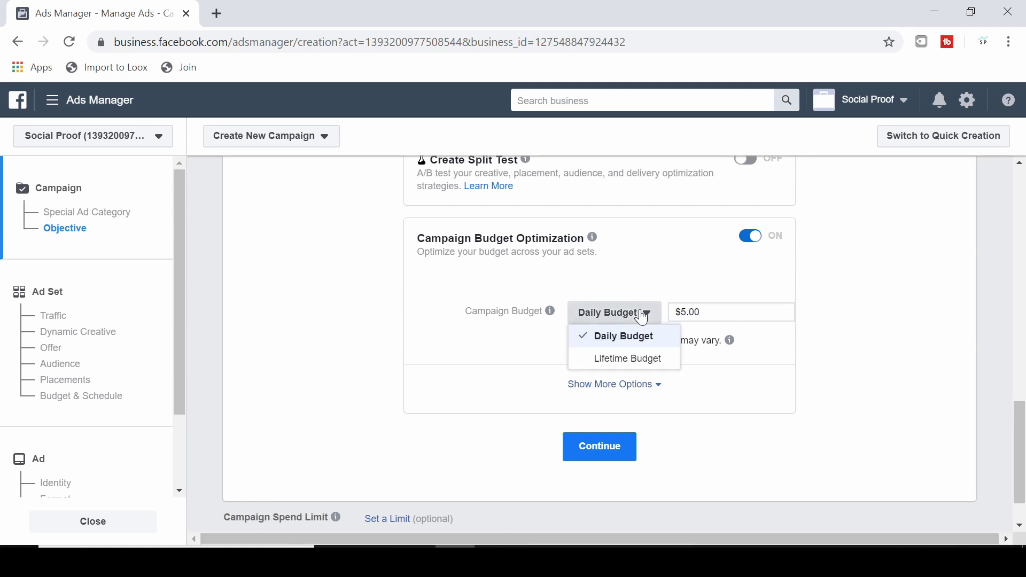
pyautogui.click(620, 361)
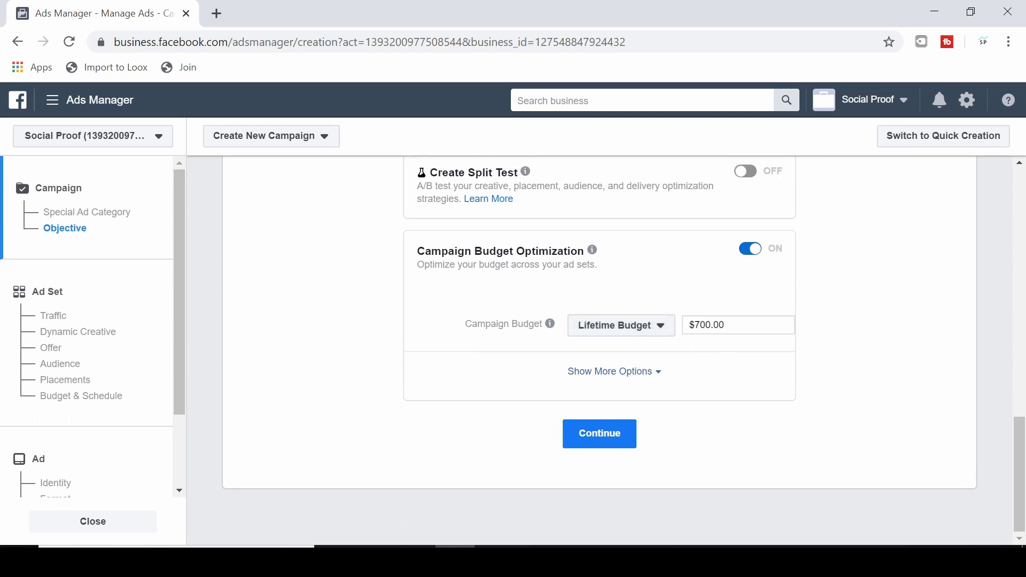
pyautogui.moveTo(726, 325); pyautogui.dragTo(689, 325)
pyautogui.write('50')
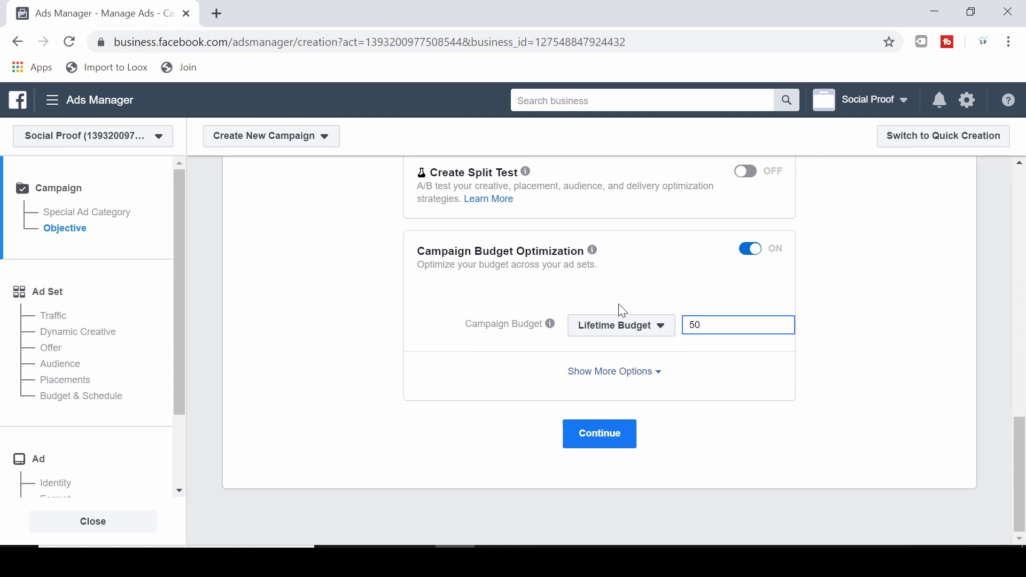
# Step: Return the campaign budget type to Daily Budget with an amount of $5, and continue to the ad set setup
pyautogui.click(627, 324)
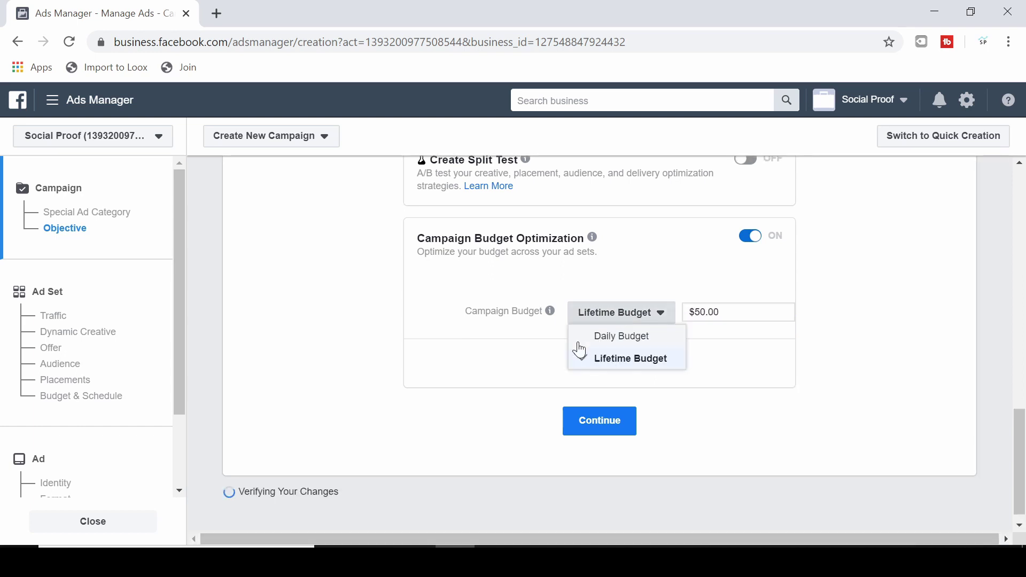
pyautogui.click(606, 335)
pyautogui.moveTo(712, 314); pyautogui.dragTo(680, 314)
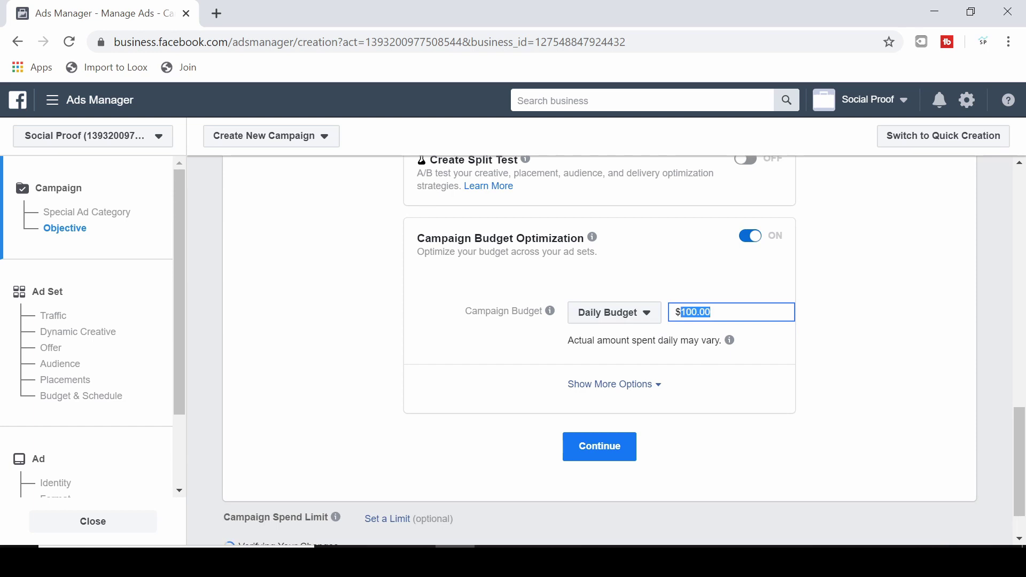
pyautogui.write('5')
pyautogui.moveTo(729, 340)
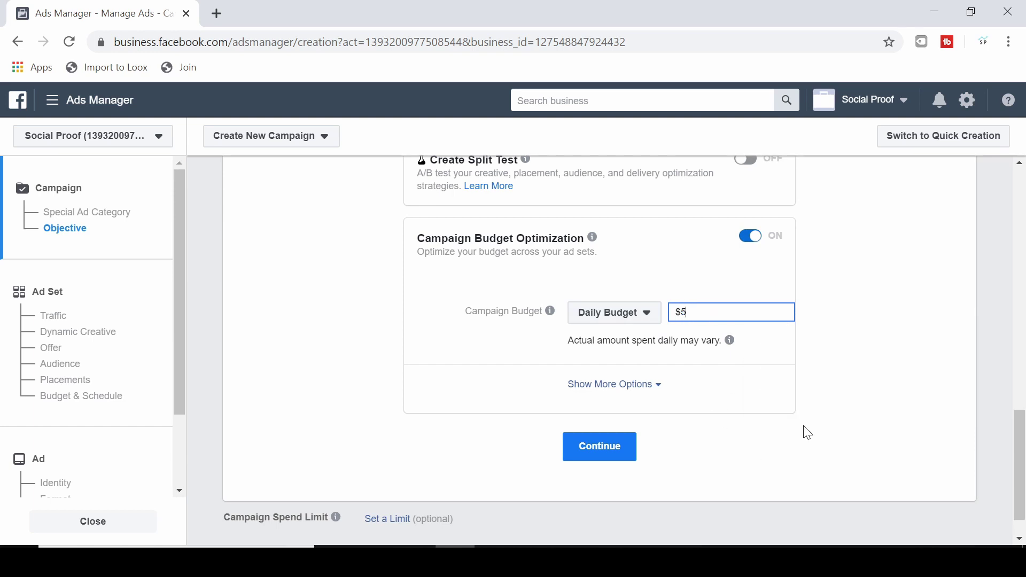
pyautogui.click(591, 444)
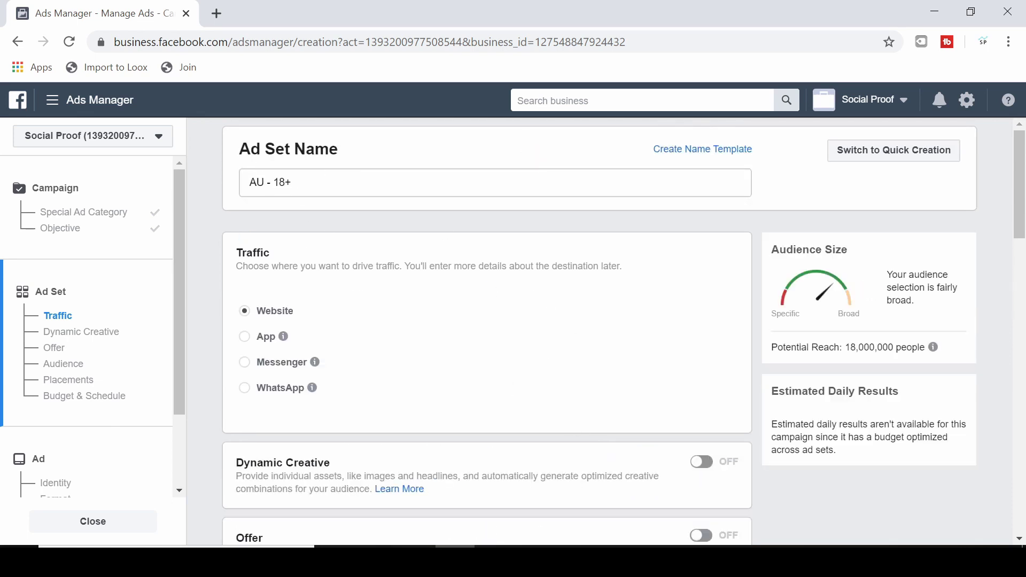
# Step: Rename the ad set as "ad set 1"
pyautogui.doubleClick(280, 182)
pyautogui.tripleClick(266, 182)
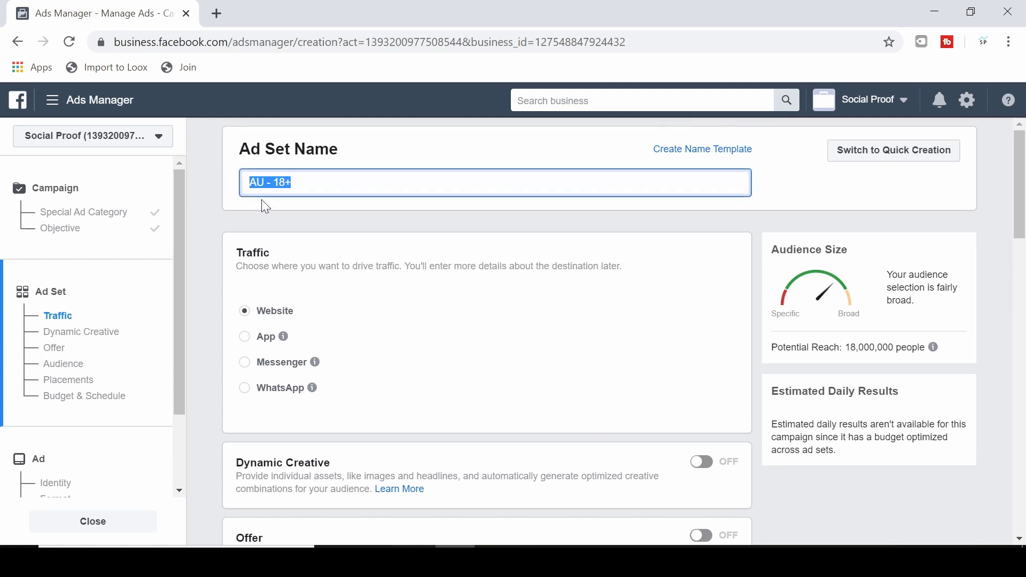
pyautogui.write('ad')
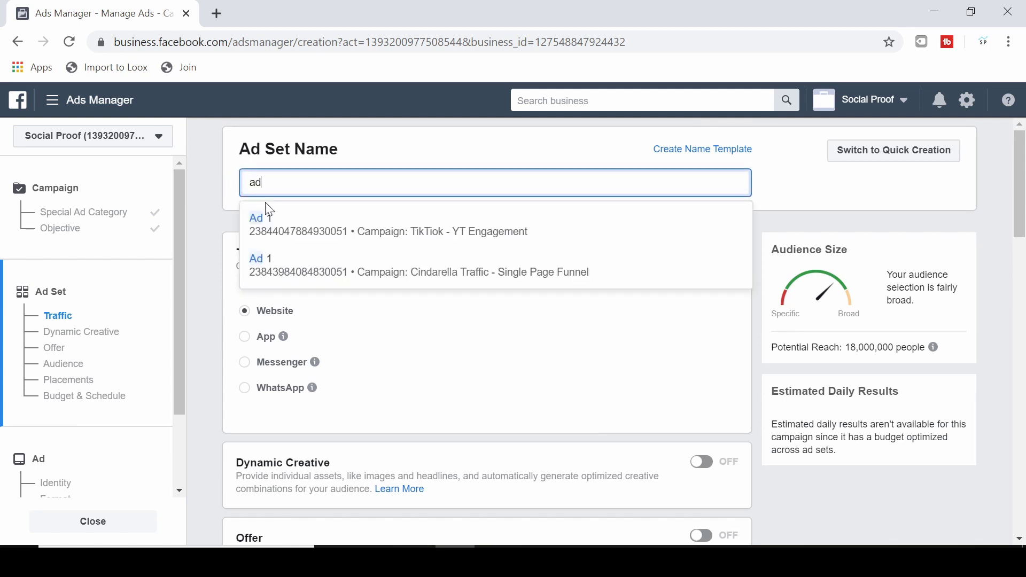
pyautogui.write(' set 1')
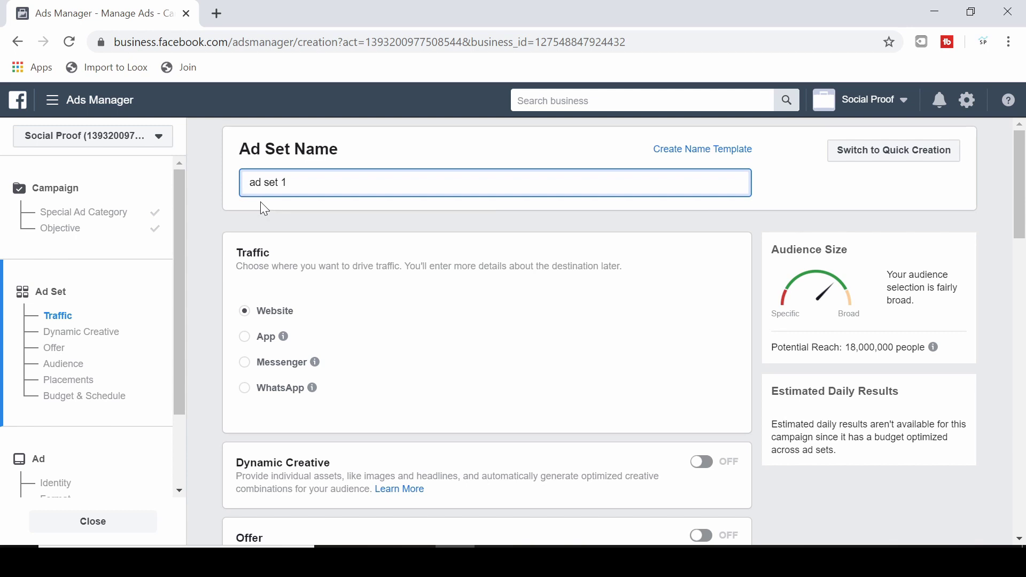
pyautogui.click(348, 232)
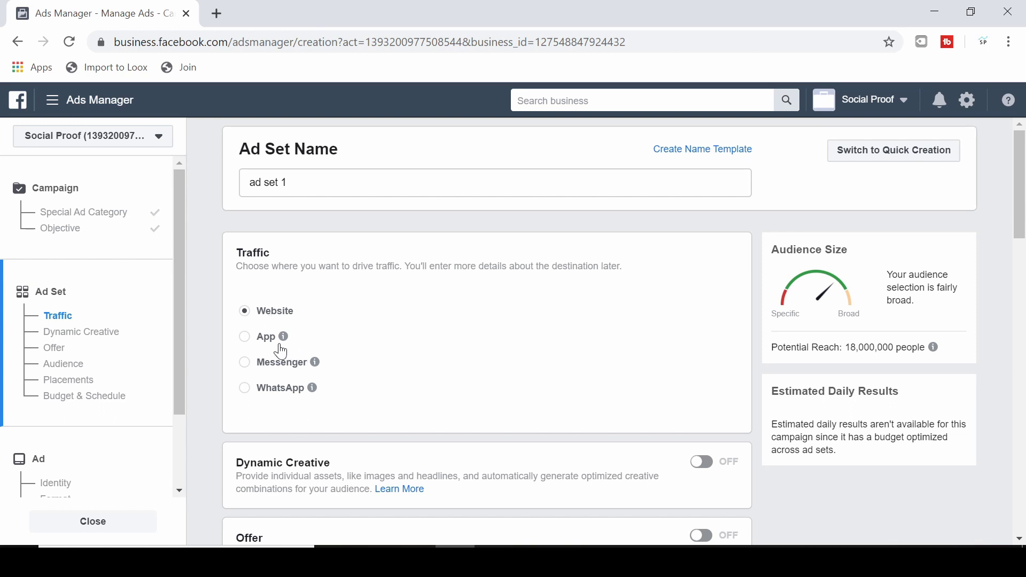
# Step: Add the United States to the included locations of the ad set's new audience
pyautogui.moveTo(251, 336)
pyautogui.scroll(-3, 428, 308)
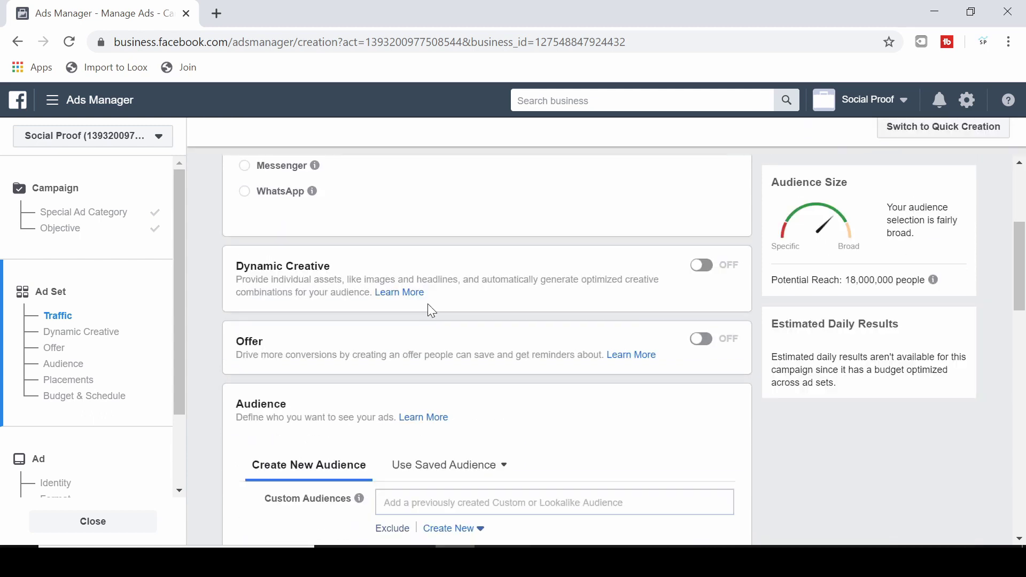
pyautogui.scroll(-1, 418, 263)
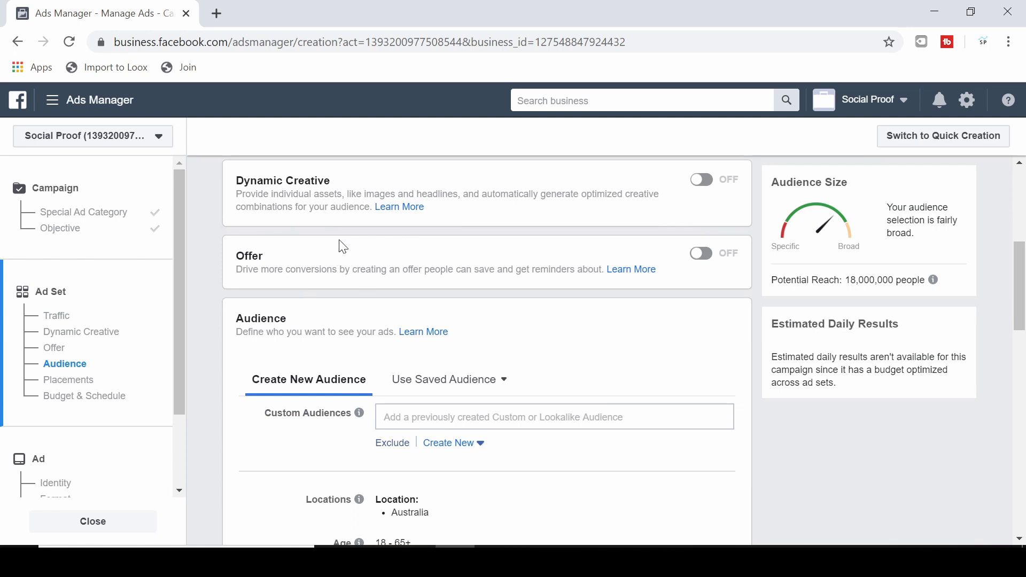
pyautogui.scroll(-4, 458, 281)
pyautogui.scroll(1, 455, 279)
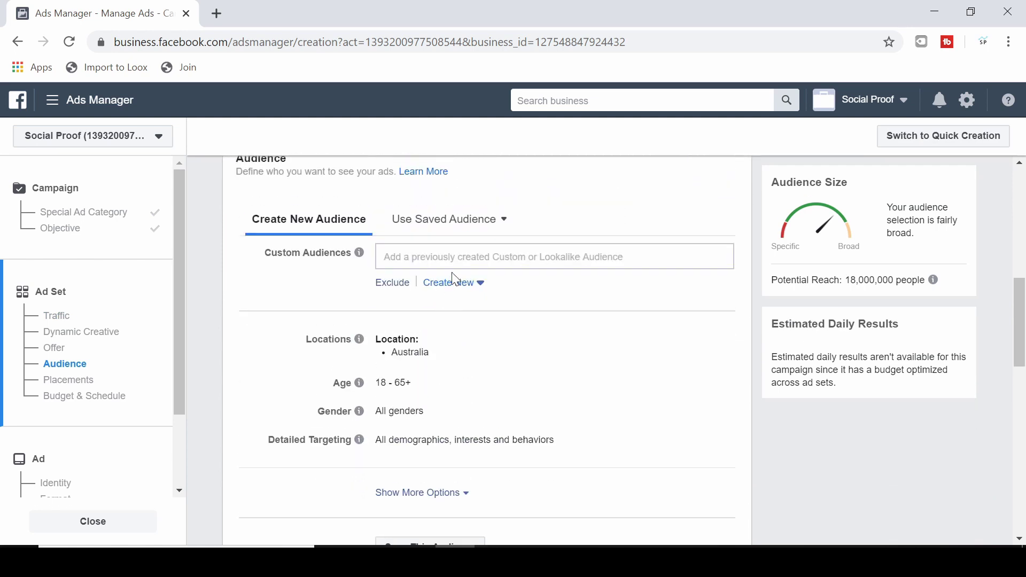
pyautogui.scroll(1, 457, 279)
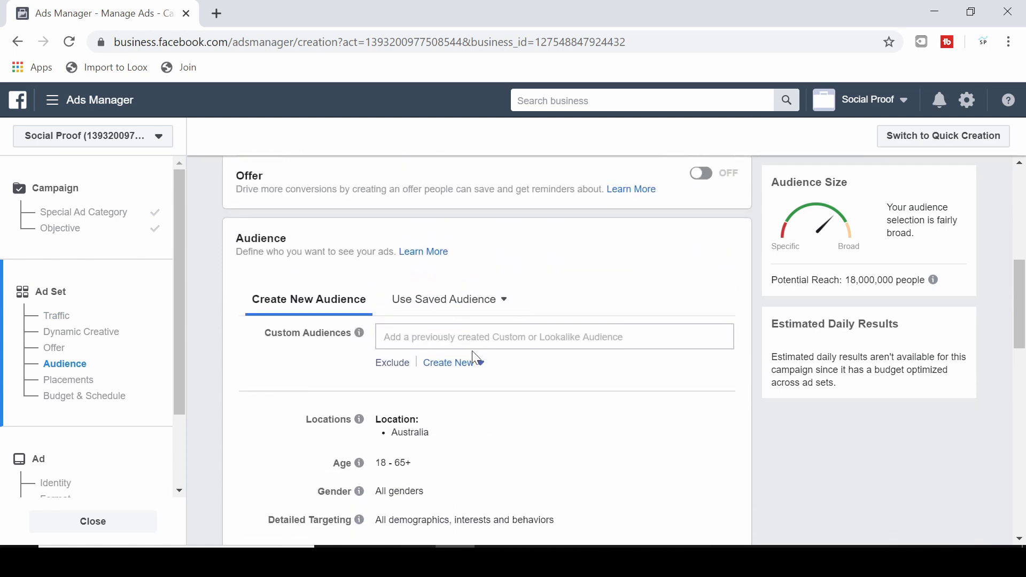
pyautogui.scroll(-1, 478, 350)
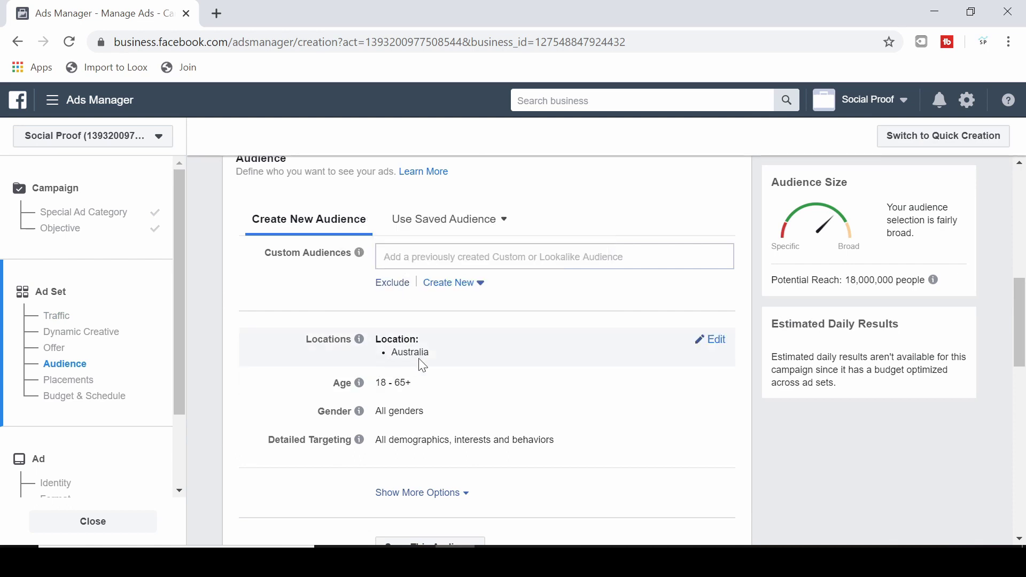
pyautogui.click(714, 341)
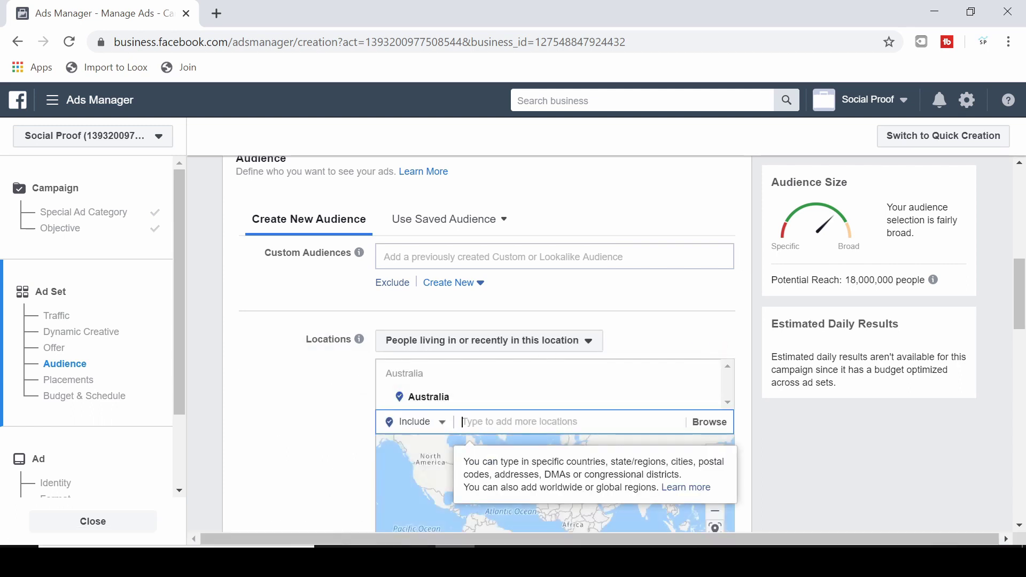
pyautogui.write('united')
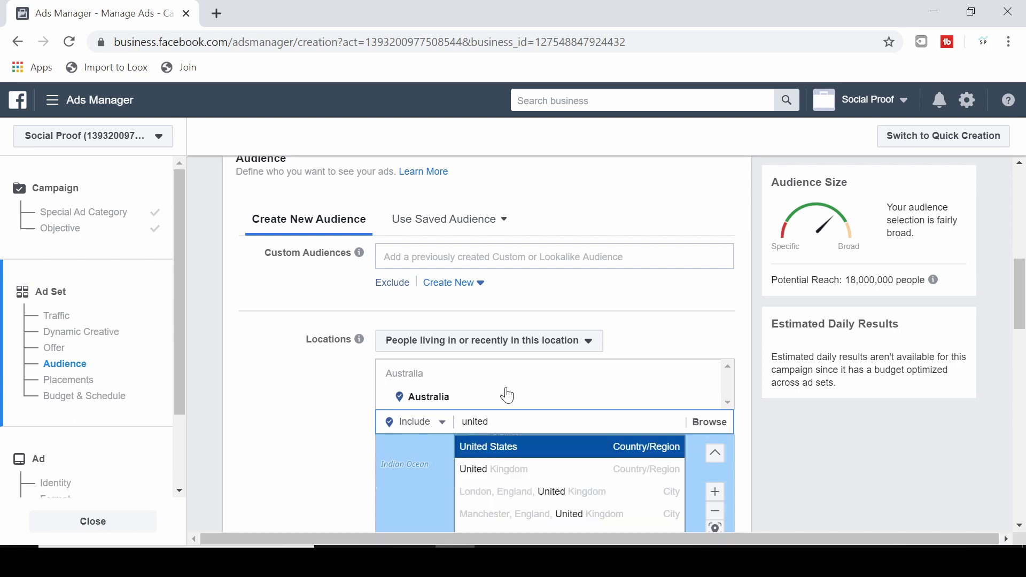
pyautogui.scroll(-2, 486, 427)
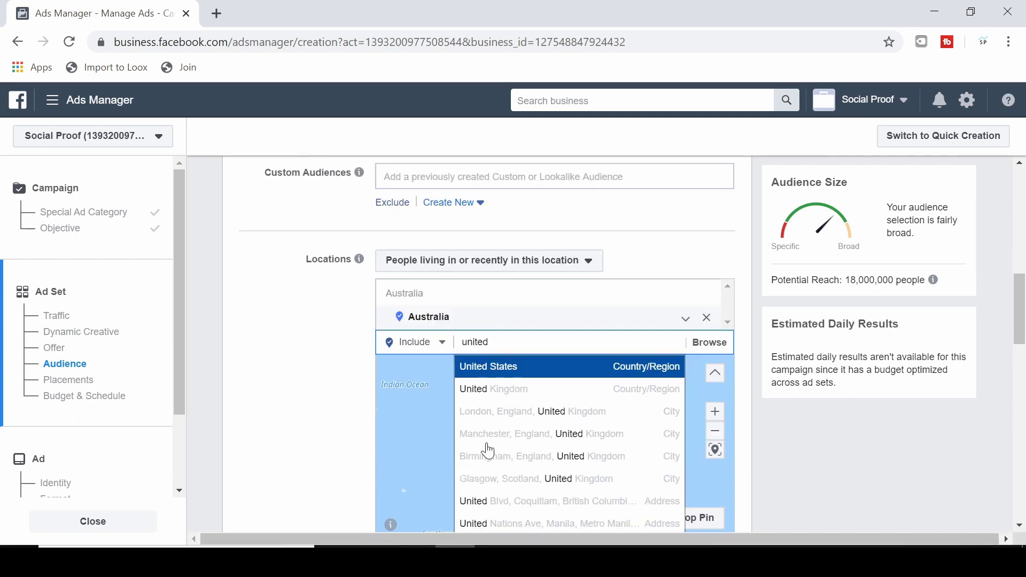
pyautogui.click(475, 377)
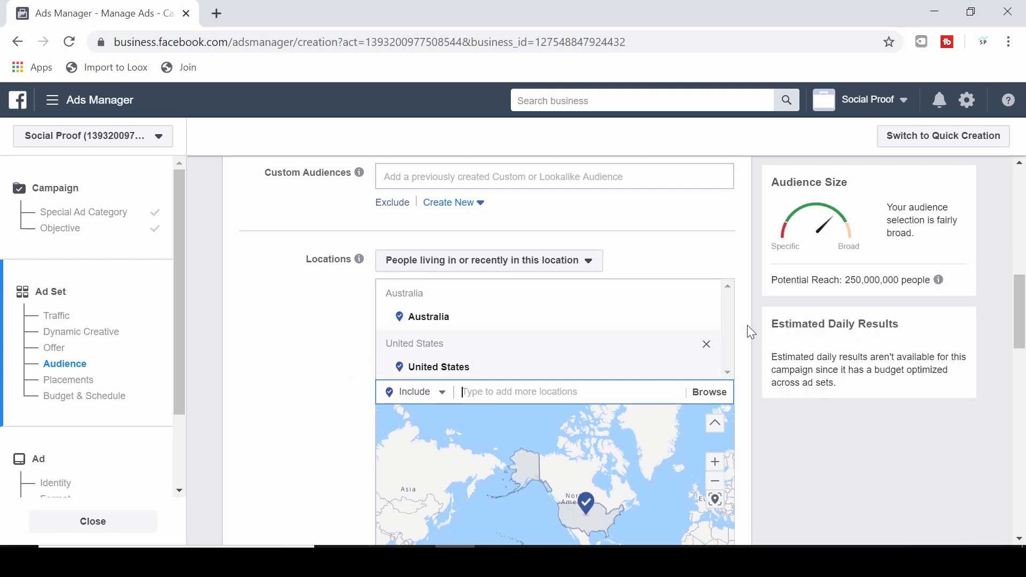
# Step: Open the audience's age range for editing and view the available maximum age options
pyautogui.scroll(-2, 676, 261)
pyautogui.scroll(-2, 676, 260)
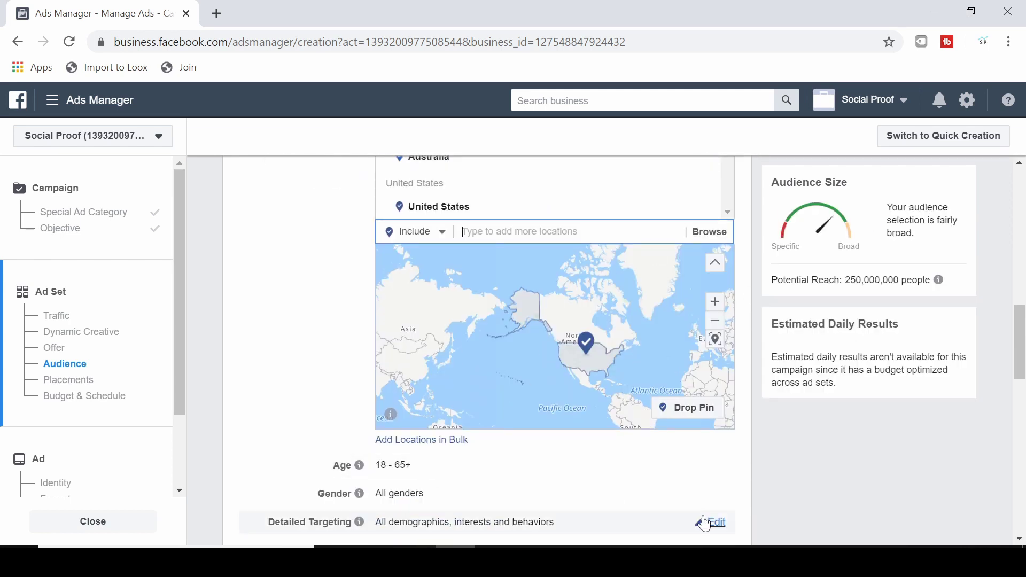
pyautogui.moveTo(721, 478)
pyautogui.scroll(-5, 716, 454)
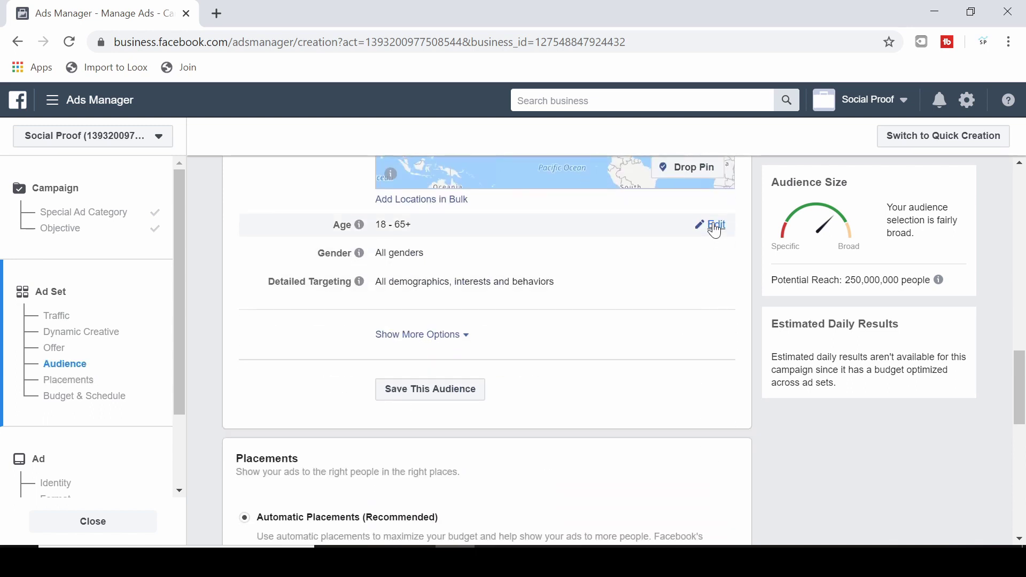
pyautogui.click(714, 228)
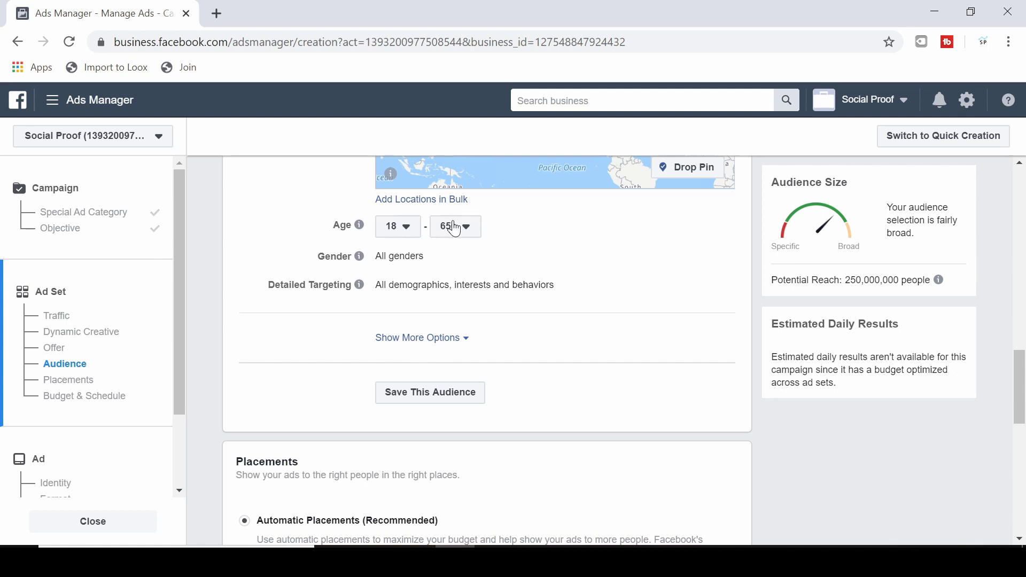
pyautogui.click(437, 230)
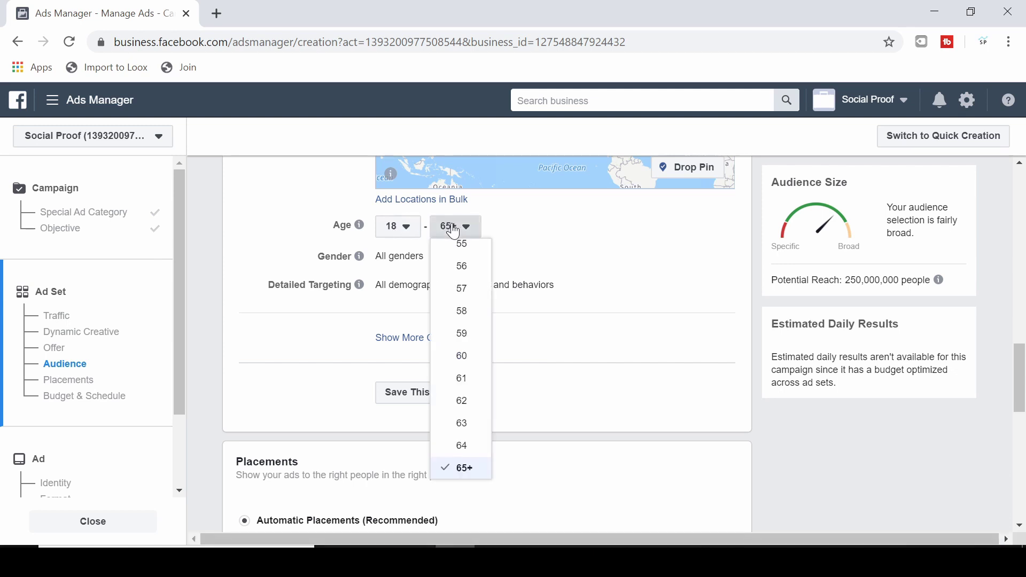
pyautogui.click(543, 230)
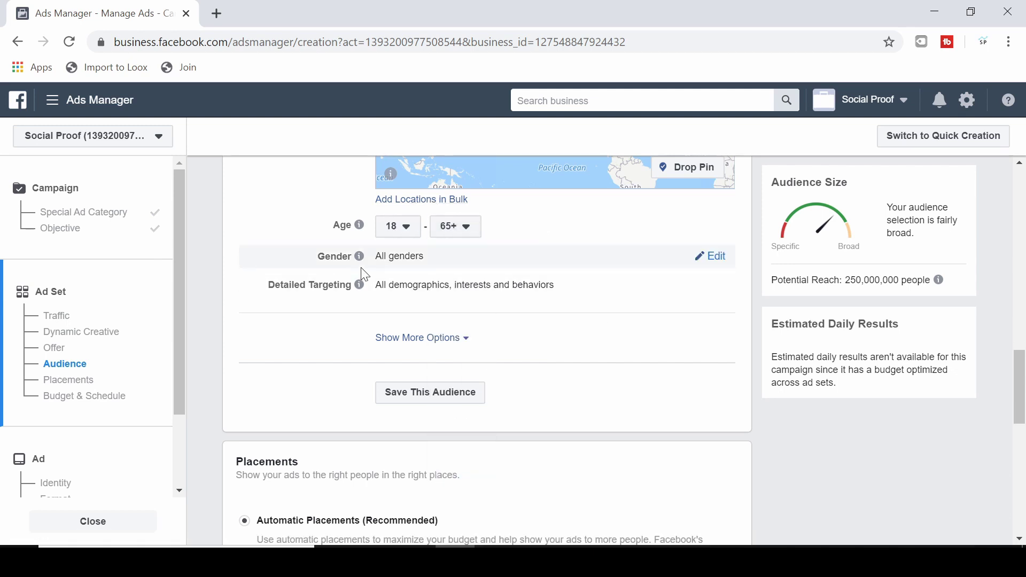
# Step: Try the Men and Women gender options for the audience, and return the gender targeting to All
pyautogui.click(712, 258)
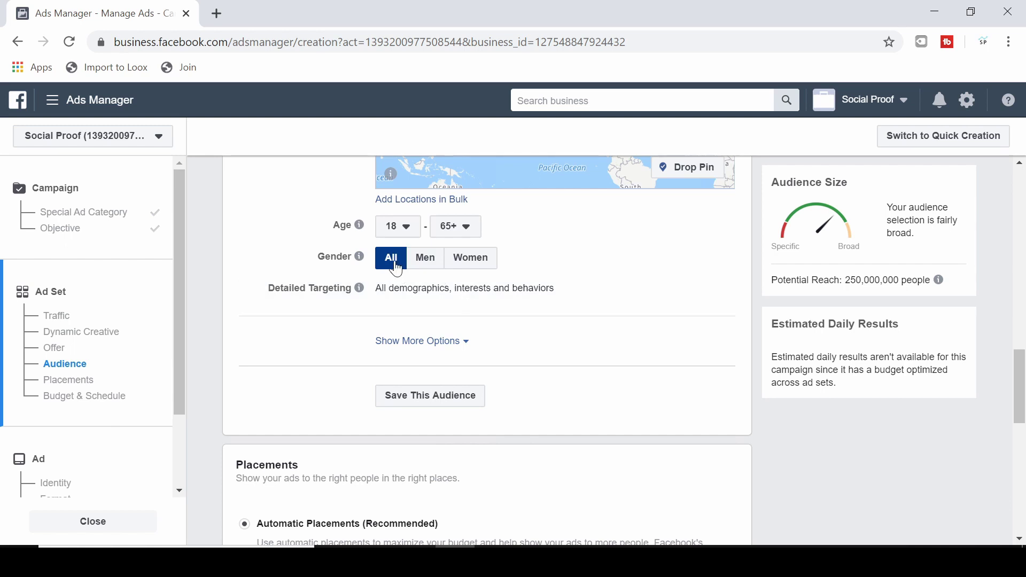
pyautogui.click(425, 258)
pyautogui.click(463, 262)
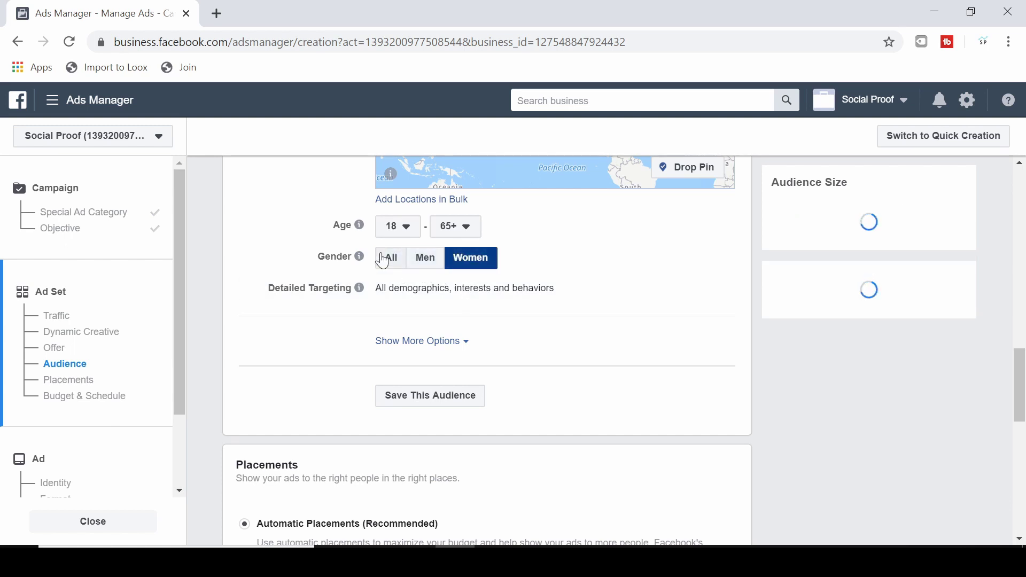
pyautogui.click(393, 260)
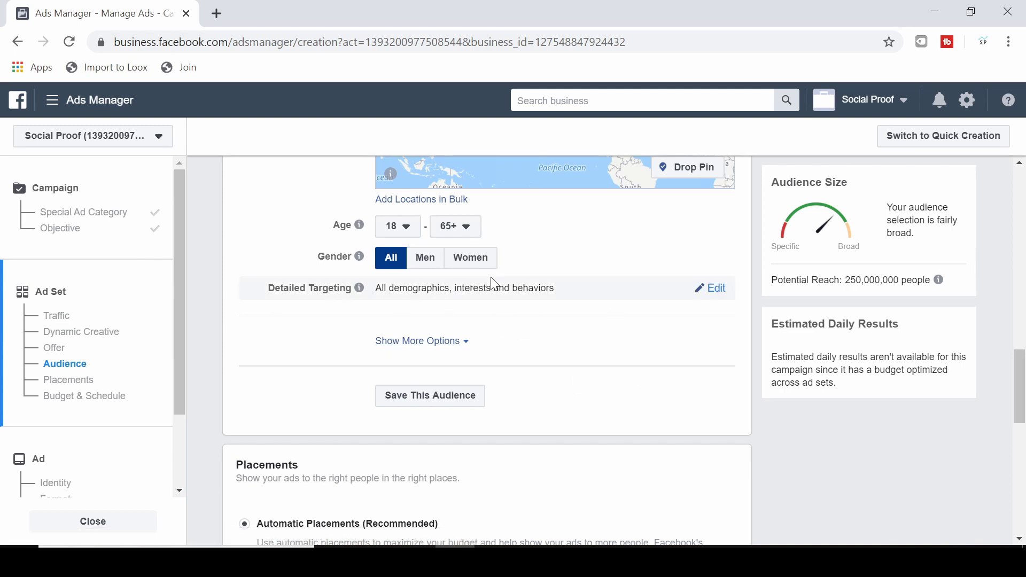
# Step: Open the audience's detailed targeting for editing and browse the available Demographics and Interests categories
pyautogui.click(715, 290)
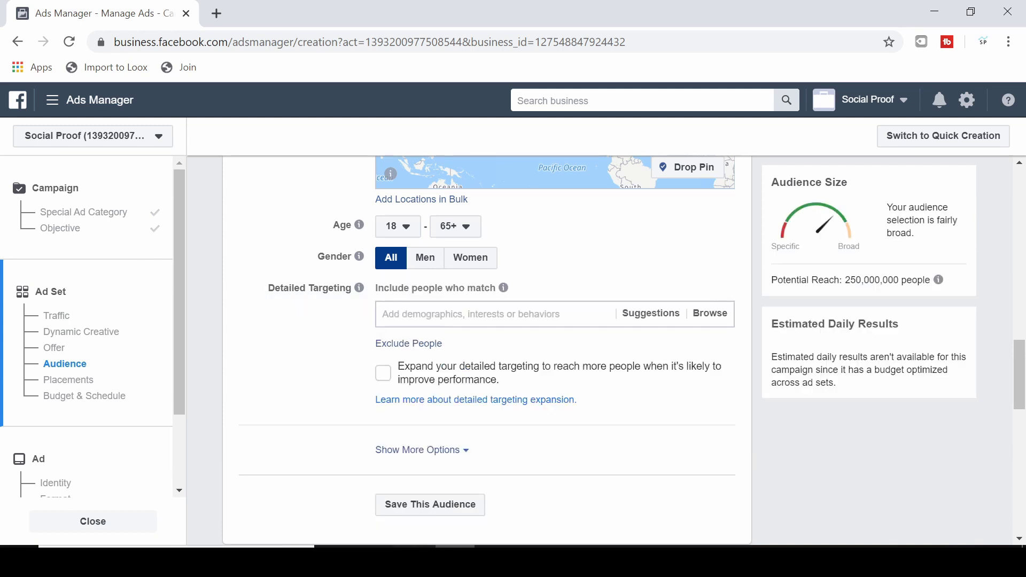
pyautogui.click(382, 314)
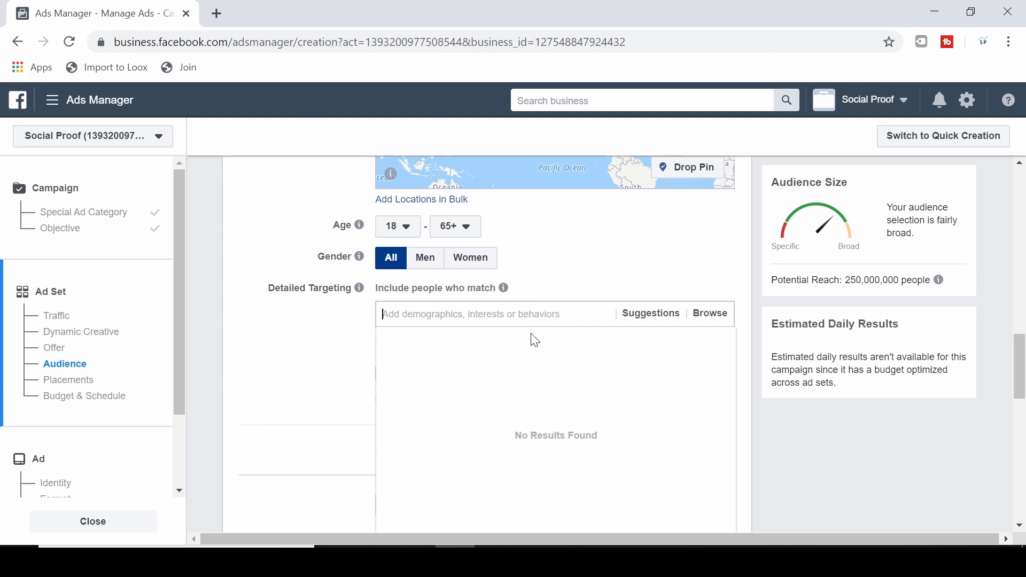
pyautogui.click(709, 320)
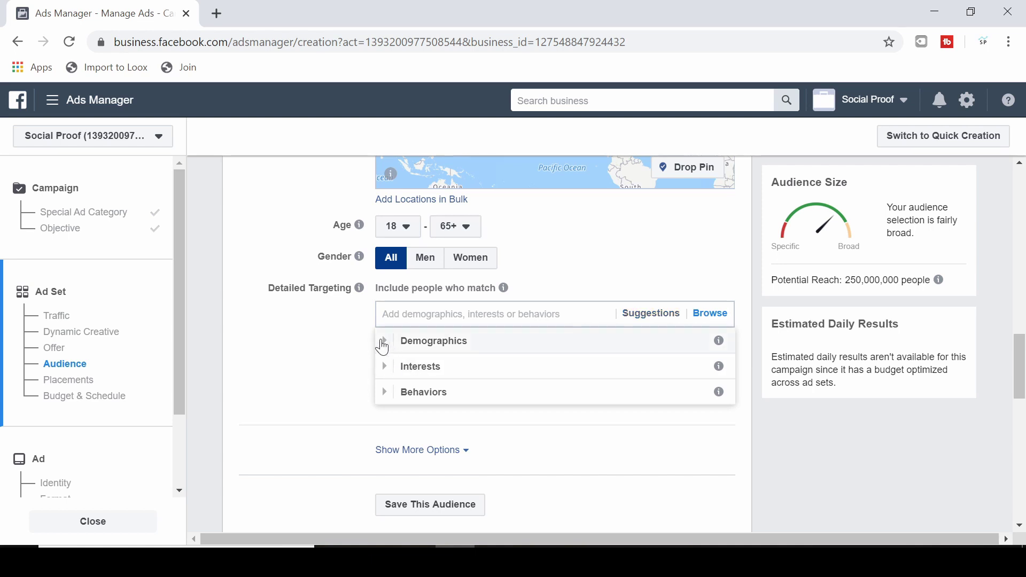
pyautogui.click(387, 345)
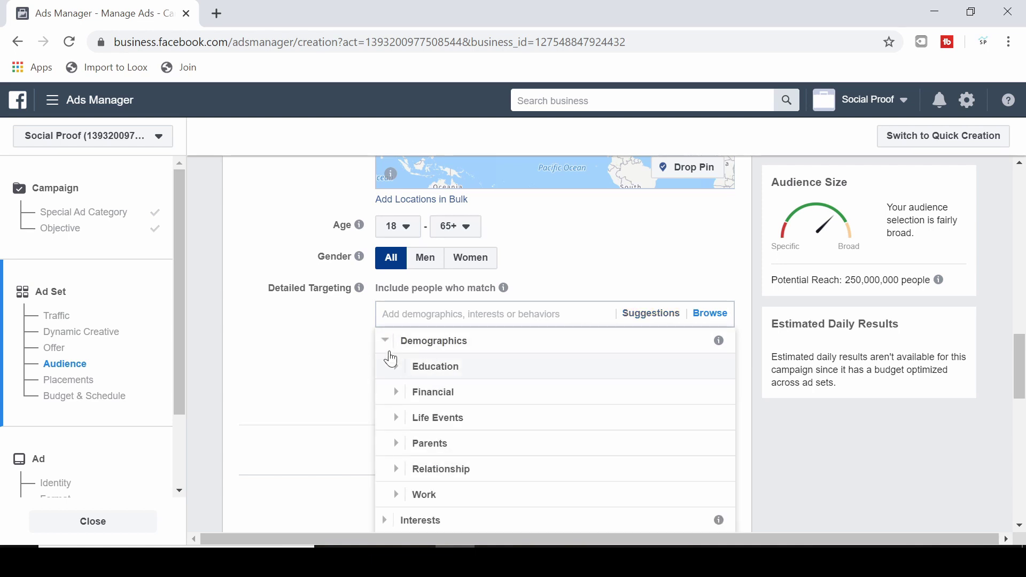
pyautogui.click(384, 345)
pyautogui.click(393, 373)
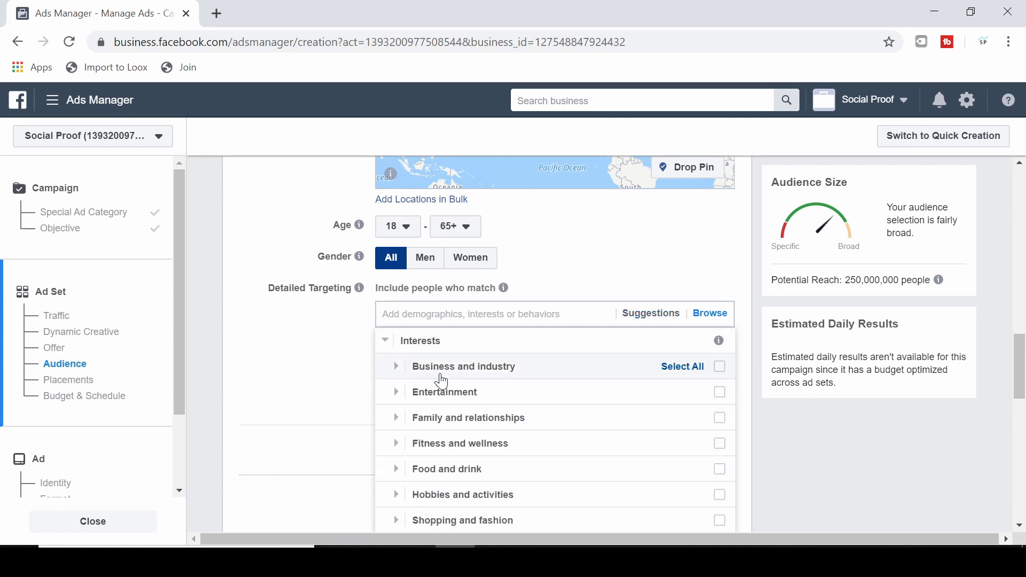
pyautogui.scroll(-2, 446, 435)
pyautogui.scroll(3, 450, 481)
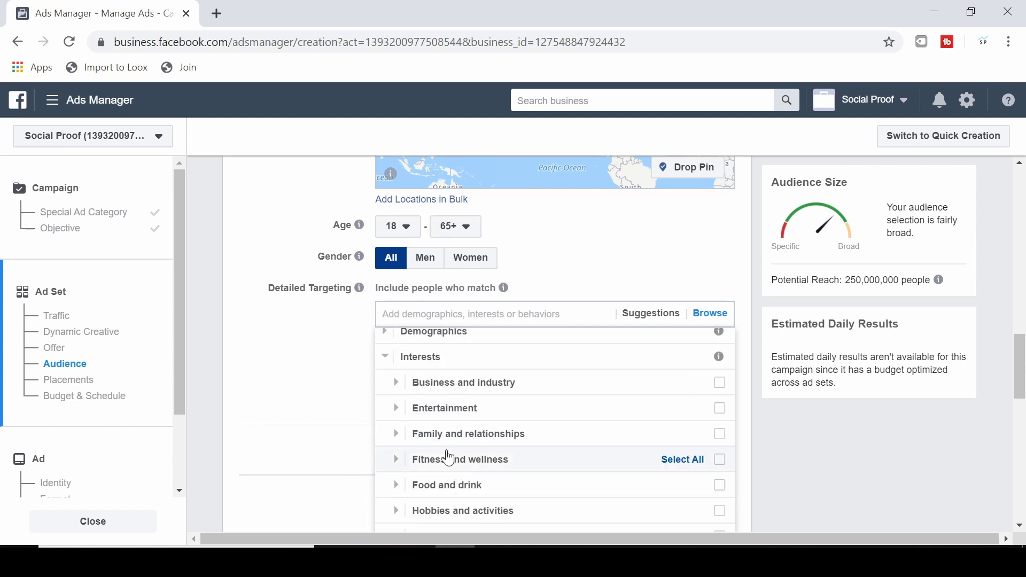
pyautogui.click(385, 356)
pyautogui.click(342, 347)
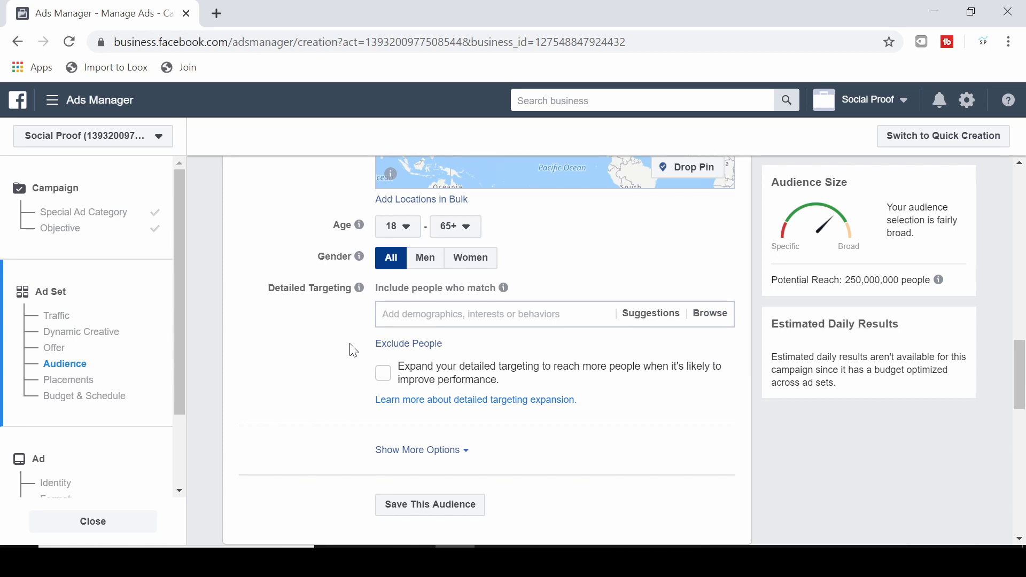
# Step: Search detailed targeting for "cats" and include people with the Cats interest
pyautogui.click(411, 321)
pyautogui.write('cat')
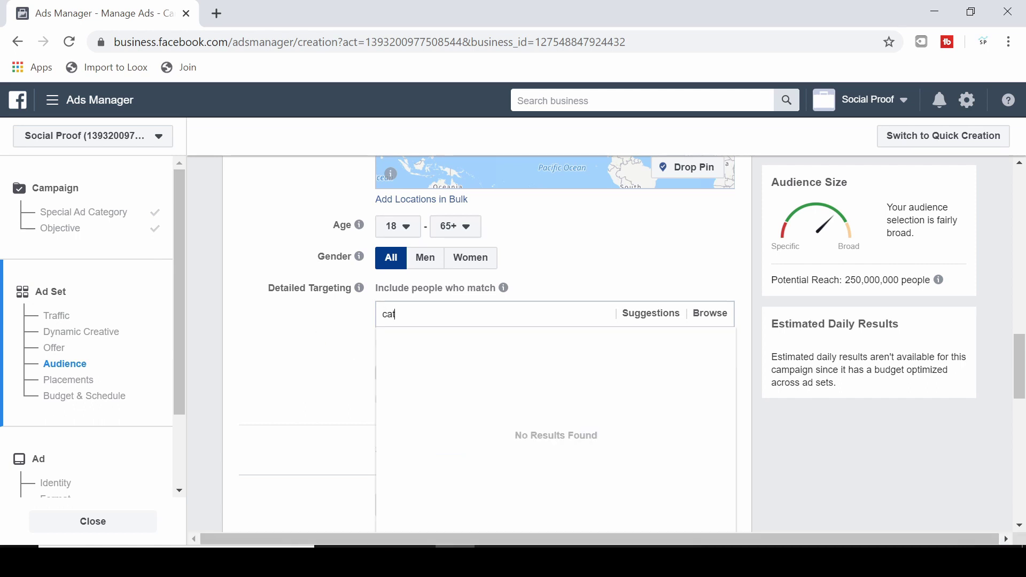
pyautogui.write('s')
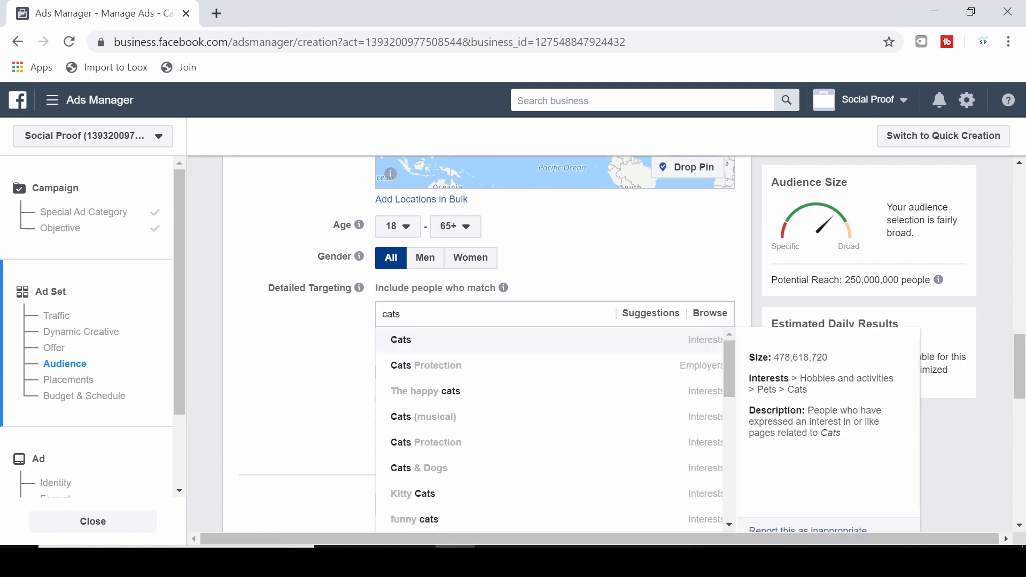
pyautogui.press('Return')
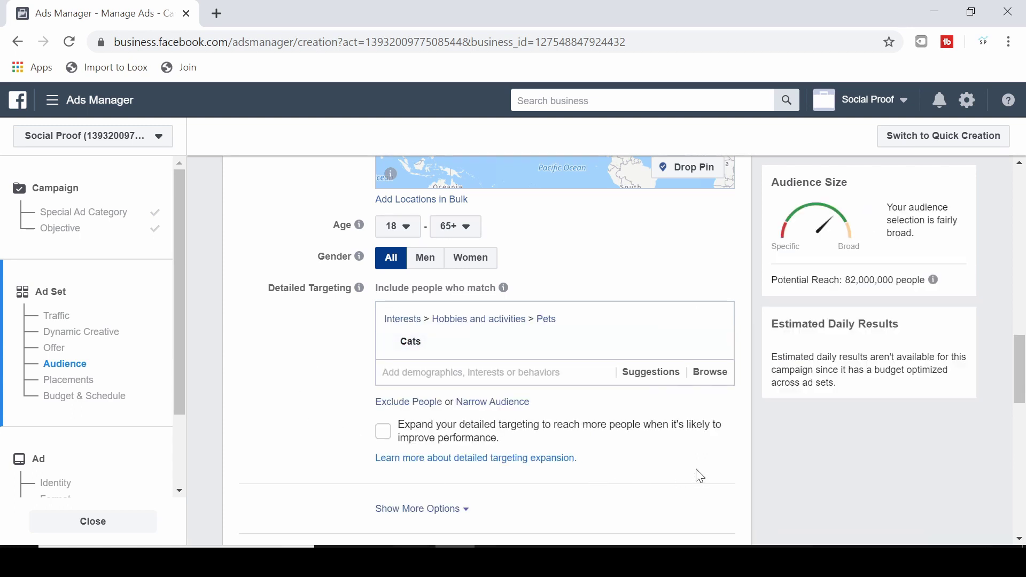
# Step: Narrow the audience to people who must also match the Engaged Shoppers purchase behavior, and check its description
pyautogui.click(483, 402)
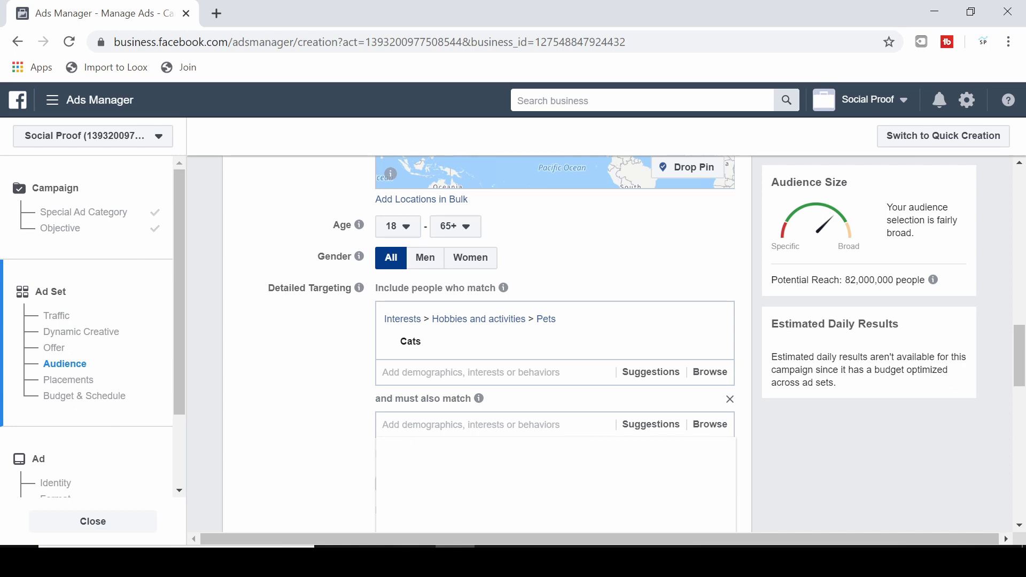
pyautogui.write('engaged')
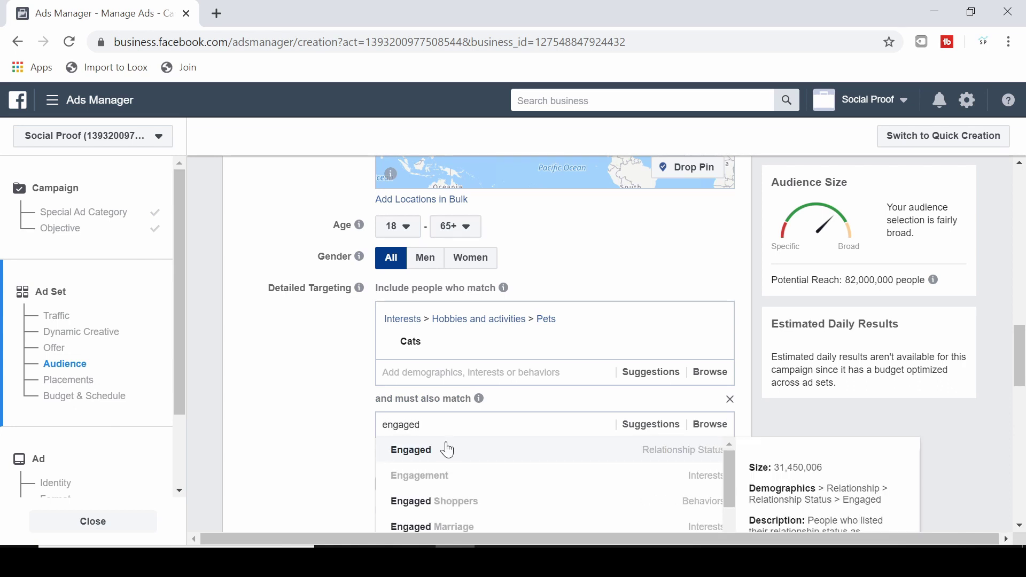
pyautogui.click(434, 502)
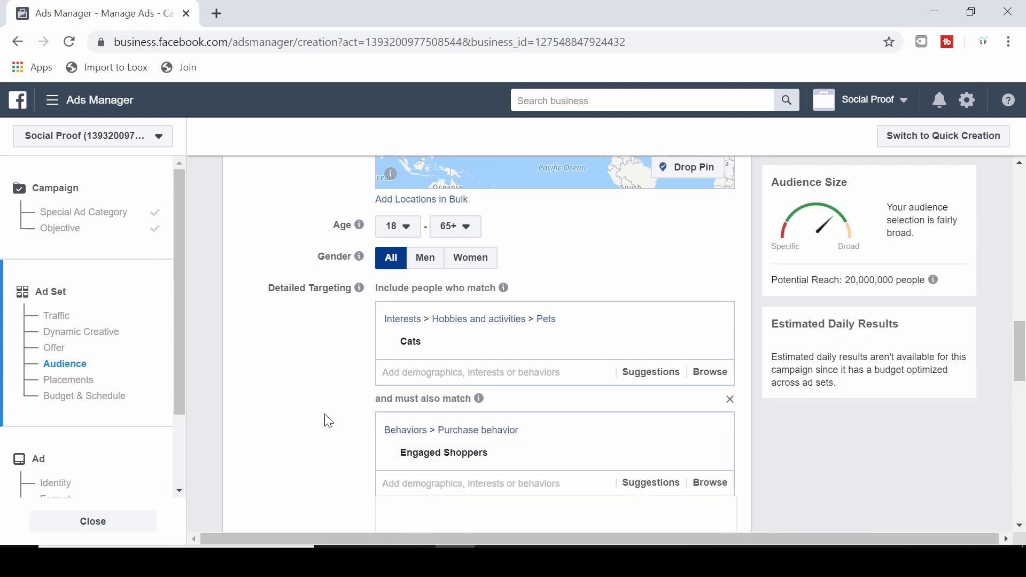
pyautogui.moveTo(418, 349)
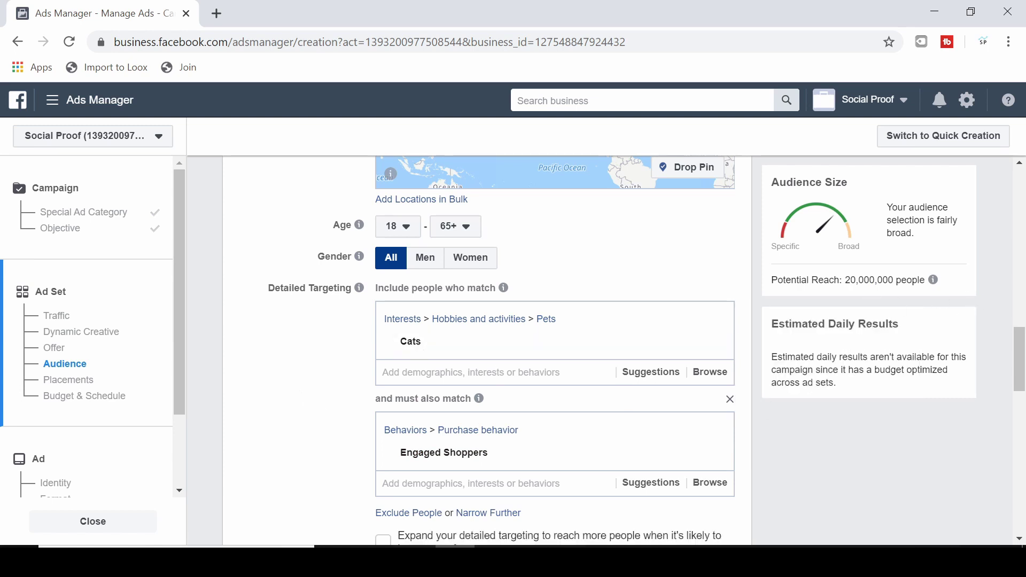
pyautogui.moveTo(481, 455)
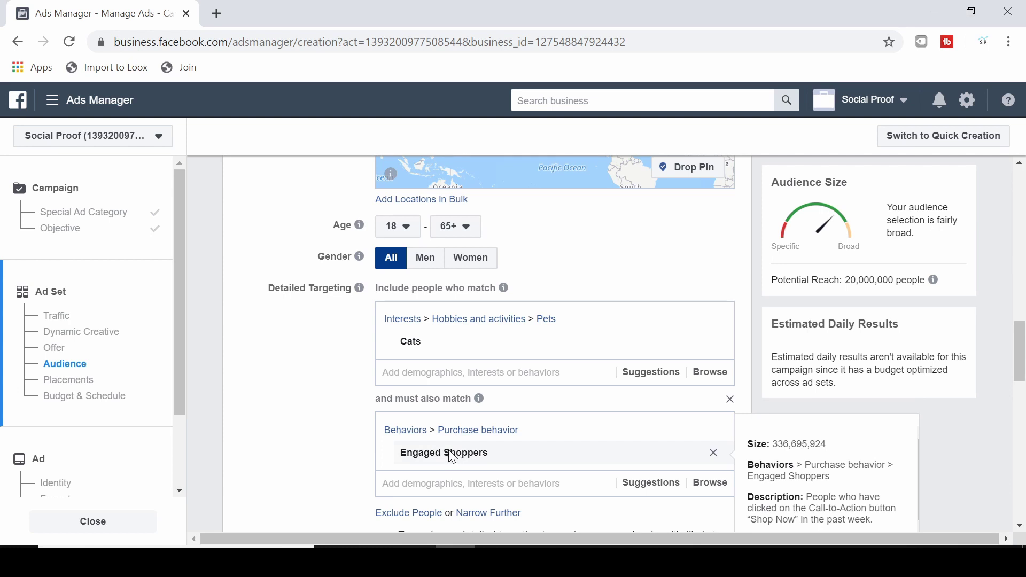
# Step: Try adding another must-also-match condition to the detailed targeting, and remove it while still empty
pyautogui.scroll(-2, 451, 454)
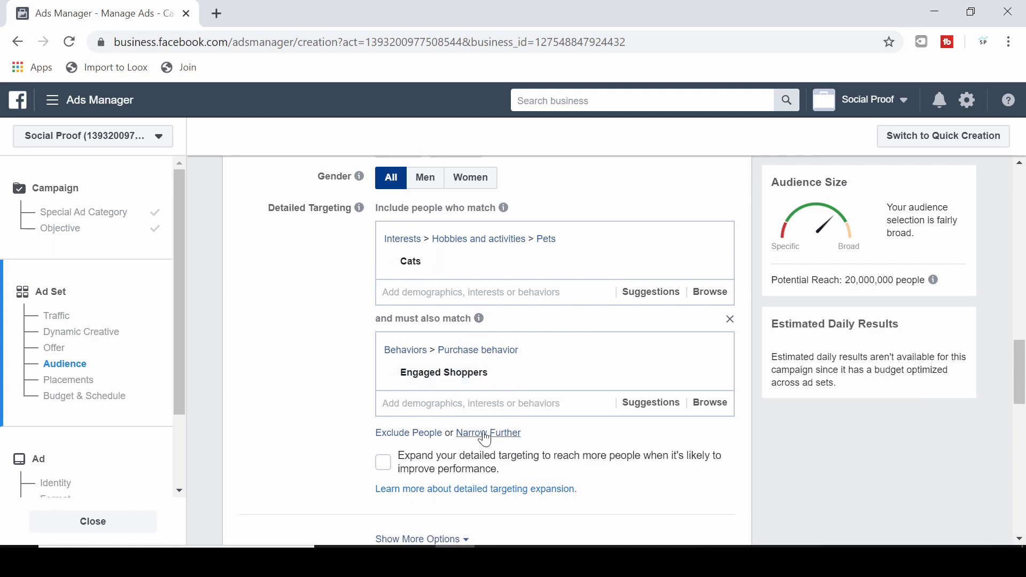
pyautogui.click(485, 436)
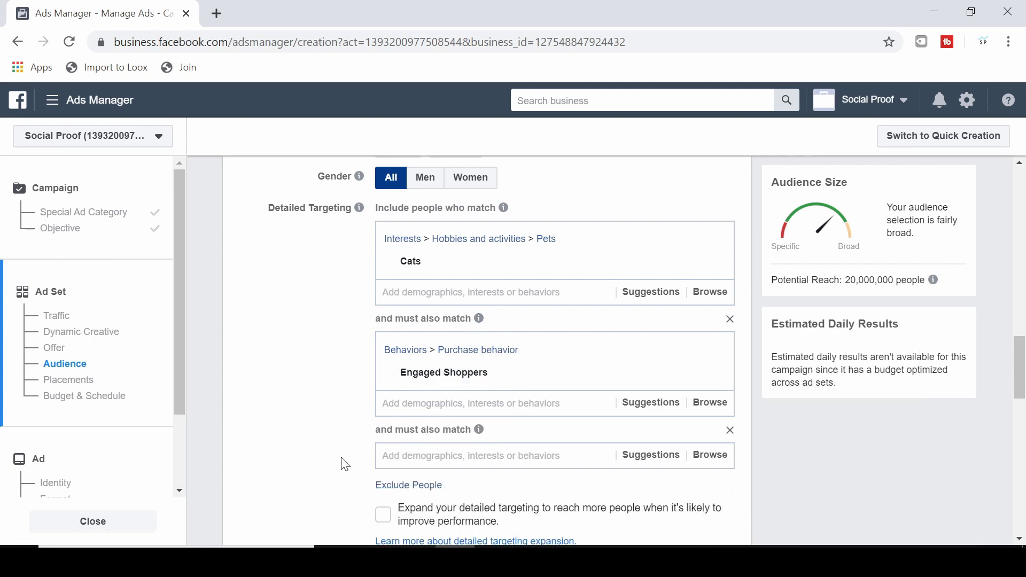
pyautogui.click(730, 430)
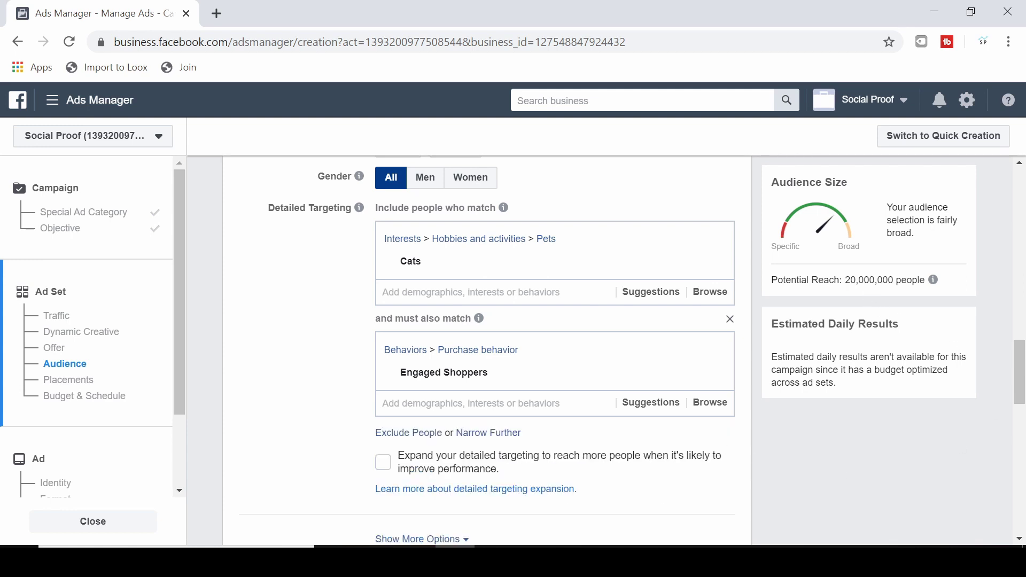
pyautogui.moveTo(850, 280); pyautogui.dragTo(900, 301)
# Step: Show the additional audience options and set the targeted language to English (All)
pyautogui.scroll(-8, 515, 298)
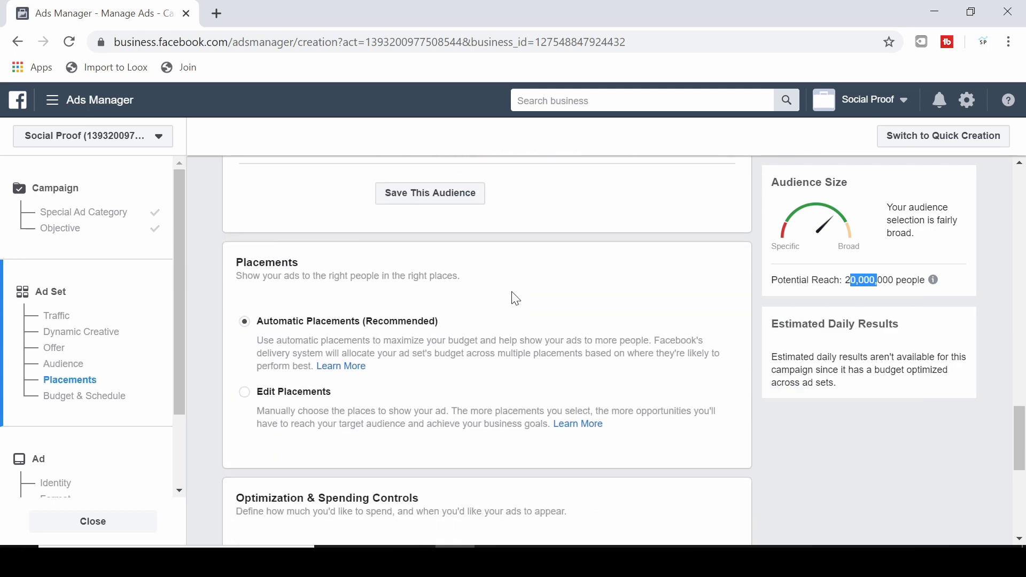
pyautogui.scroll(6, 515, 298)
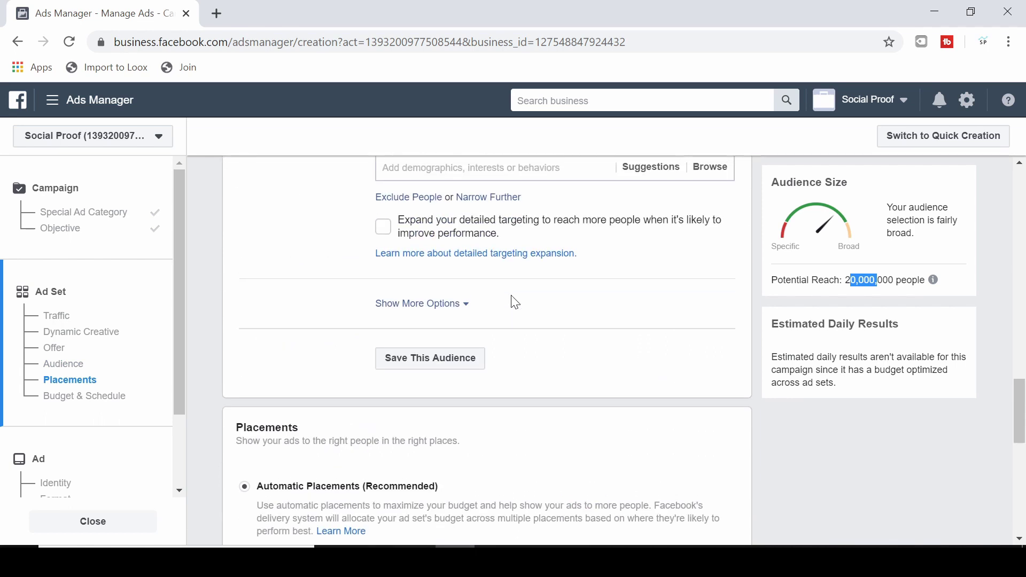
pyautogui.scroll(3, 512, 299)
pyautogui.scroll(-6, 507, 299)
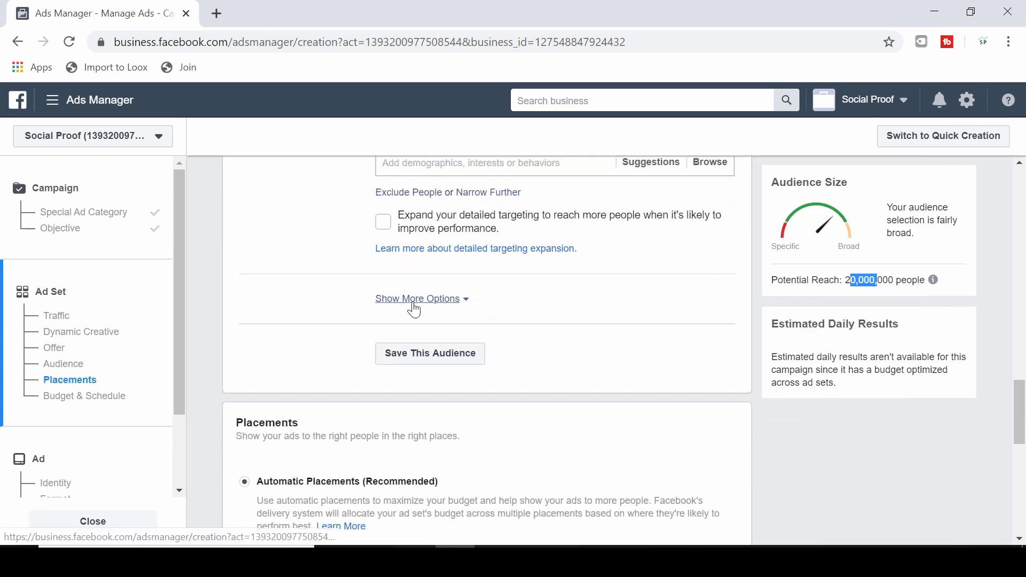
pyautogui.click(417, 299)
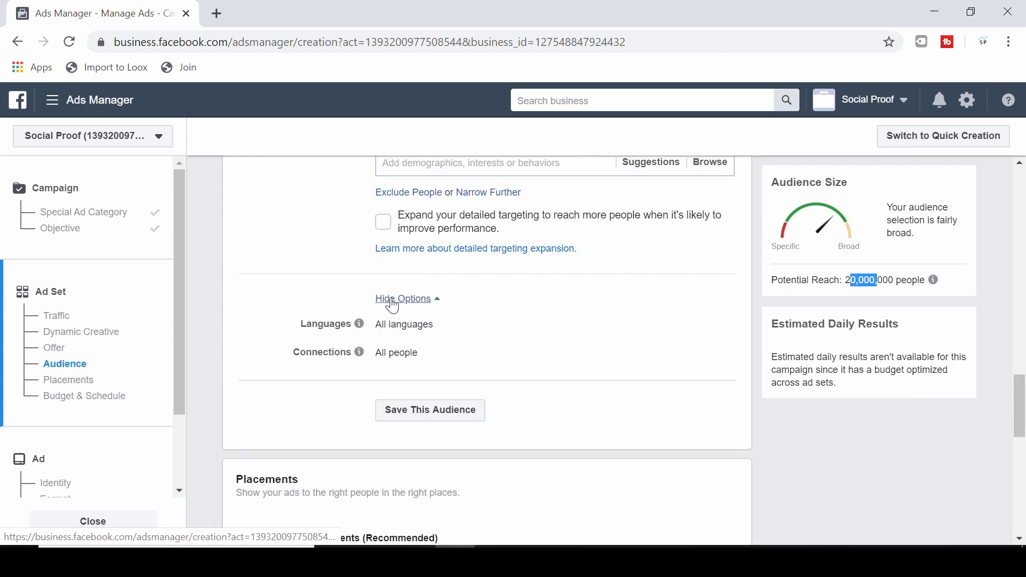
pyautogui.moveTo(358, 324)
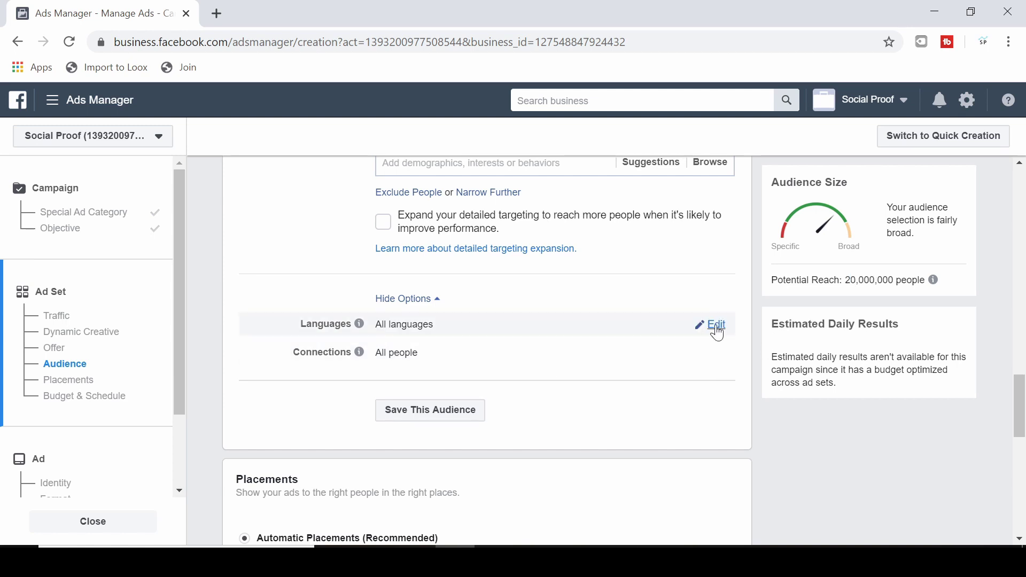
pyautogui.click(715, 325)
pyautogui.click(466, 328)
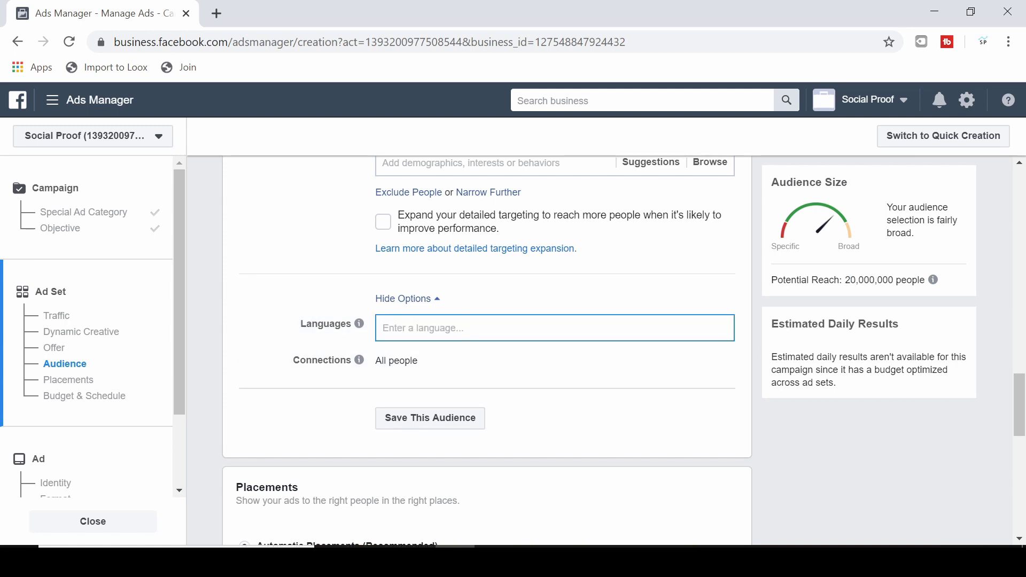
pyautogui.write('eng')
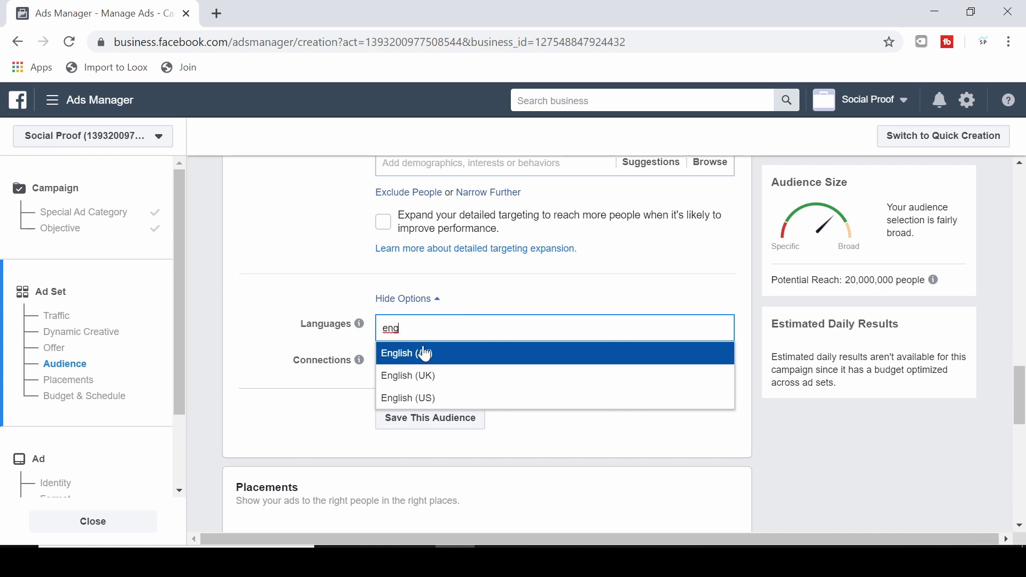
pyautogui.click(424, 353)
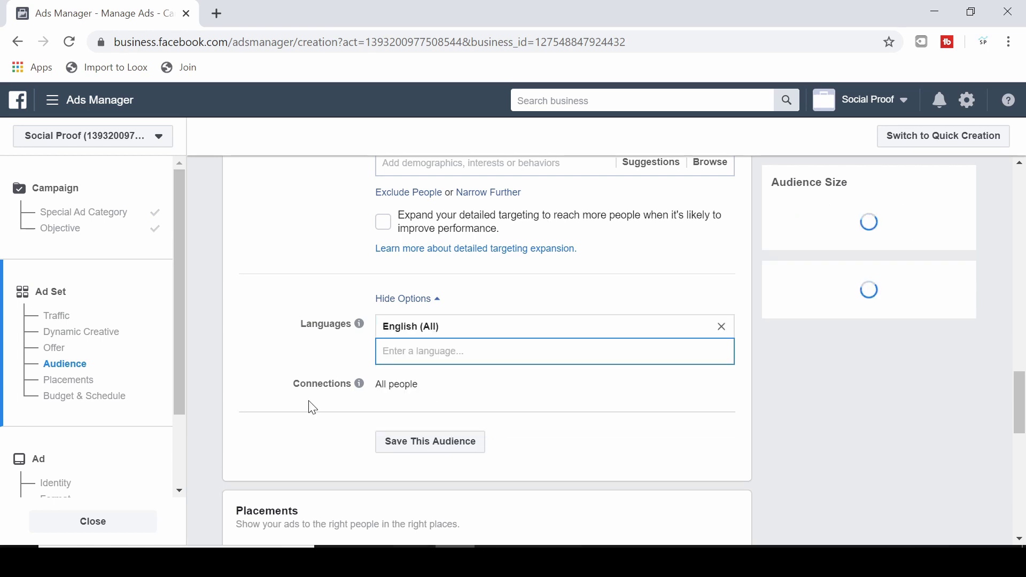
pyautogui.scroll(-6, 296, 293)
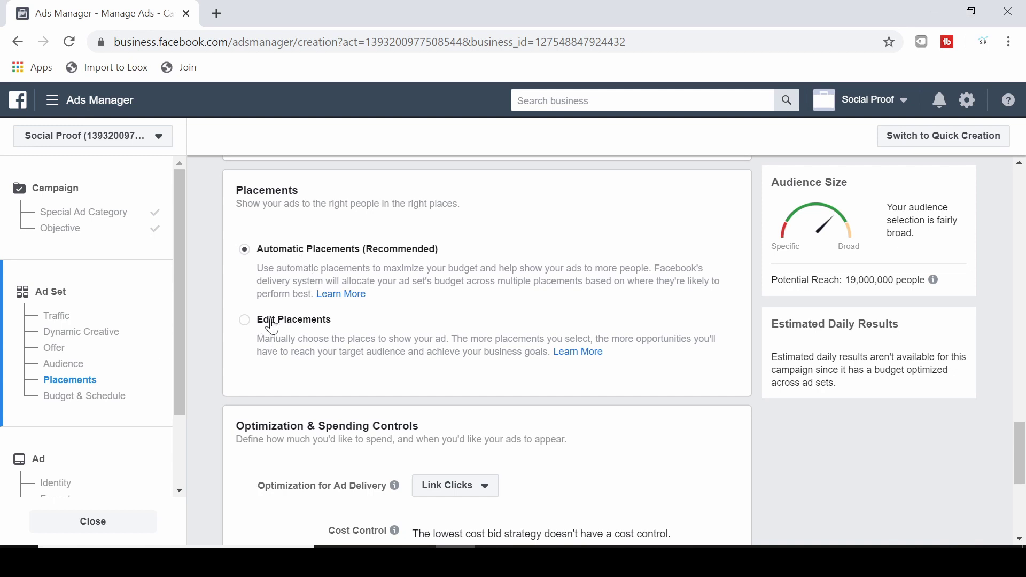
# Step: Switch the ad set to Edit Placements and exclude the Audience Network and Messenger platforms, keeping Facebook and Instagram selected
pyautogui.click(253, 344)
pyautogui.scroll(-3, 367, 334)
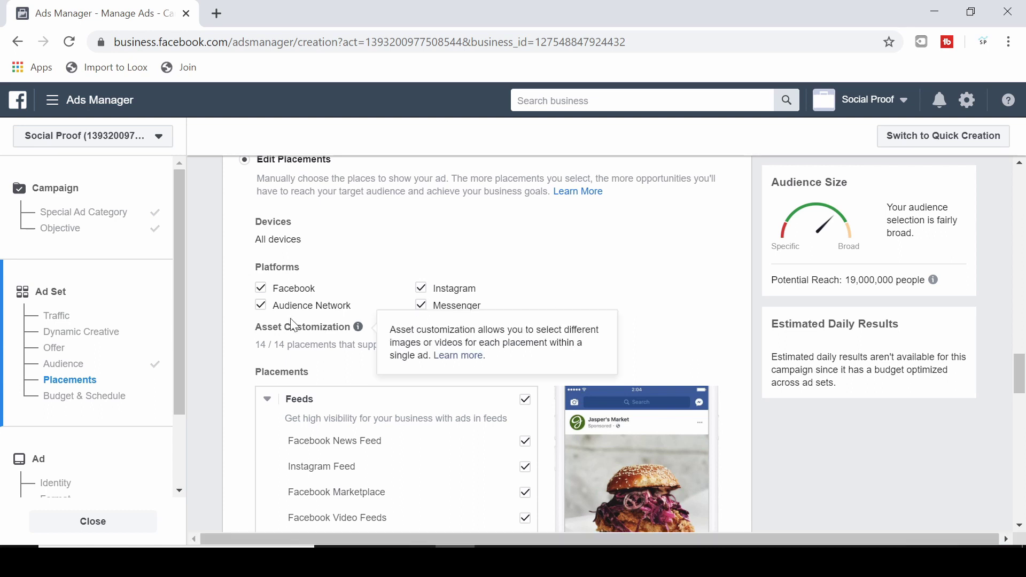
pyautogui.click(262, 306)
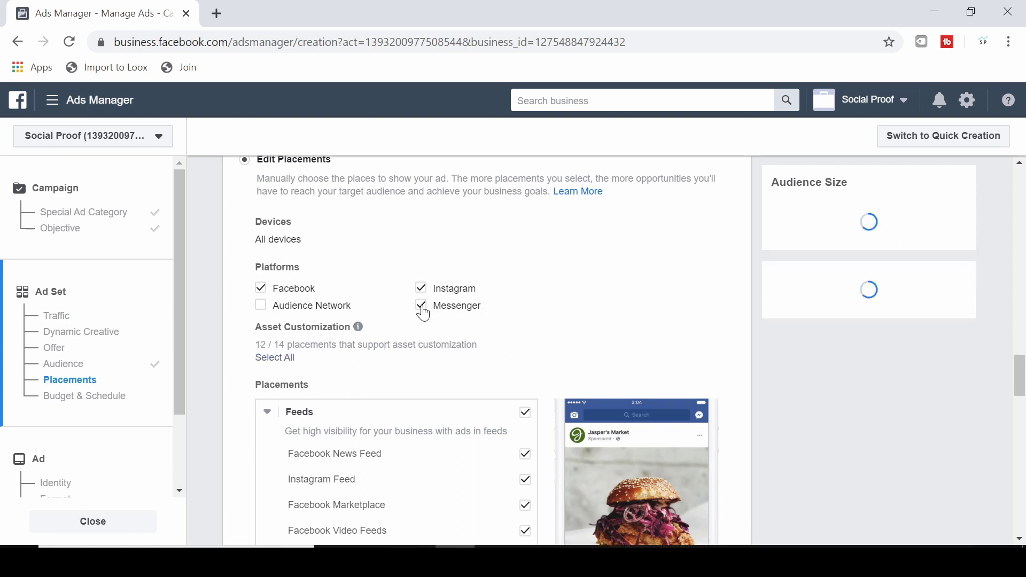
pyautogui.click(422, 289)
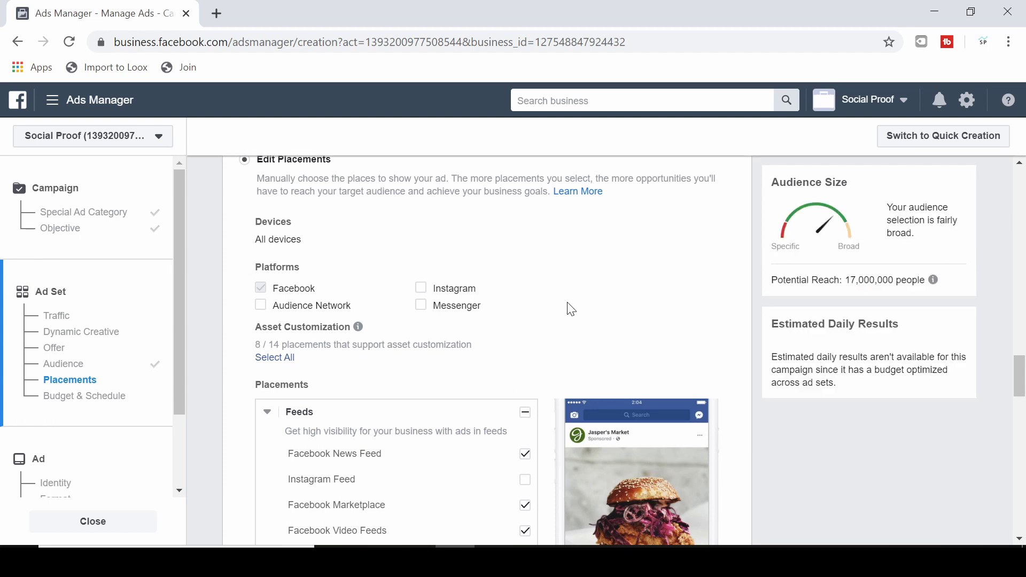
pyautogui.click(421, 288)
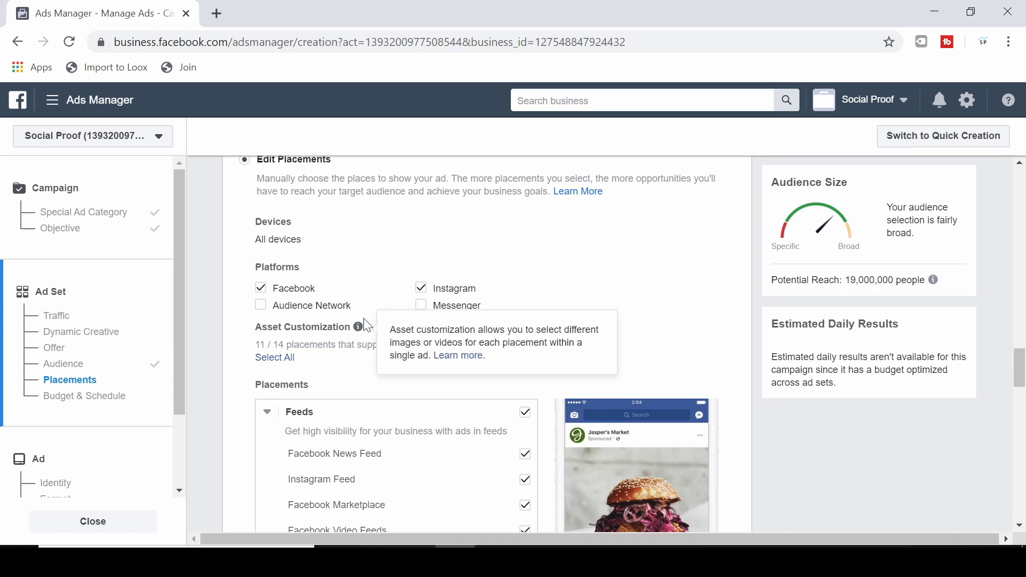
# Step: Review the manual placement choices, from Feeds and Stories through In-Stream, Search, Messages, In-Article, and Apps and Sites
pyautogui.scroll(3, 342, 305)
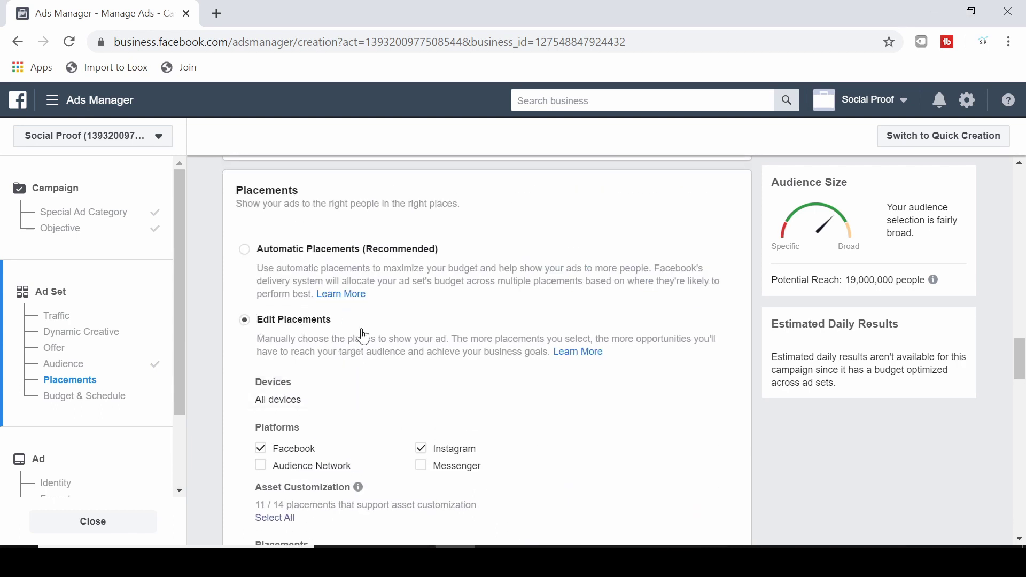
pyautogui.scroll(-3, 361, 331)
pyautogui.moveTo(359, 327)
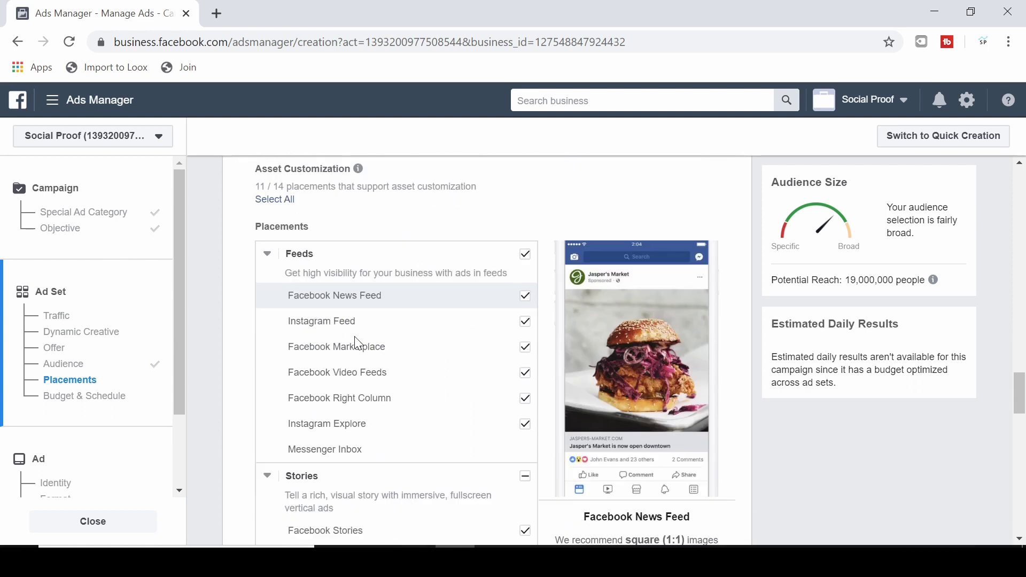
pyautogui.scroll(-3, 354, 344)
pyautogui.scroll(3, 356, 257)
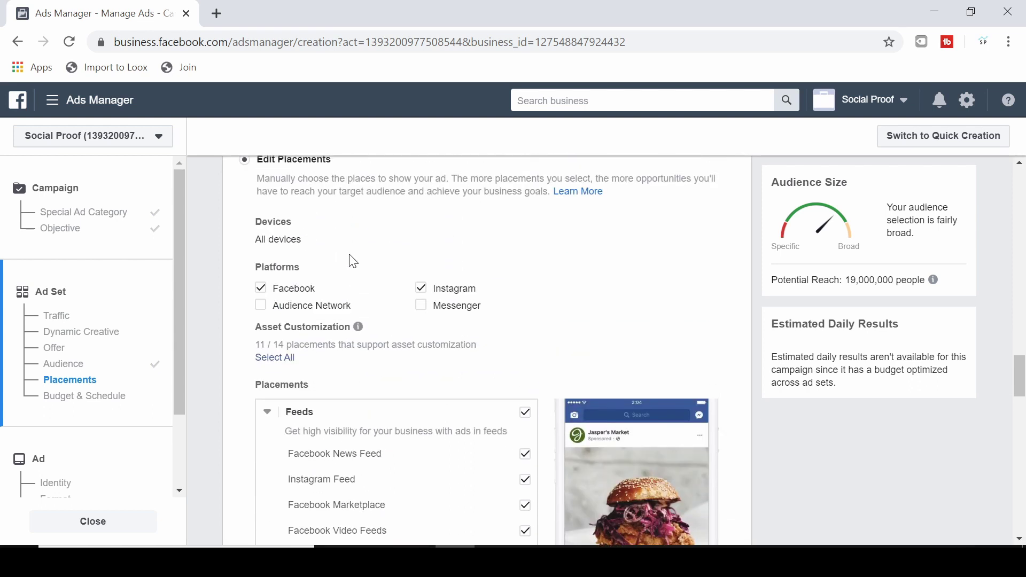
pyautogui.scroll(-3, 347, 258)
pyautogui.scroll(-4, 383, 263)
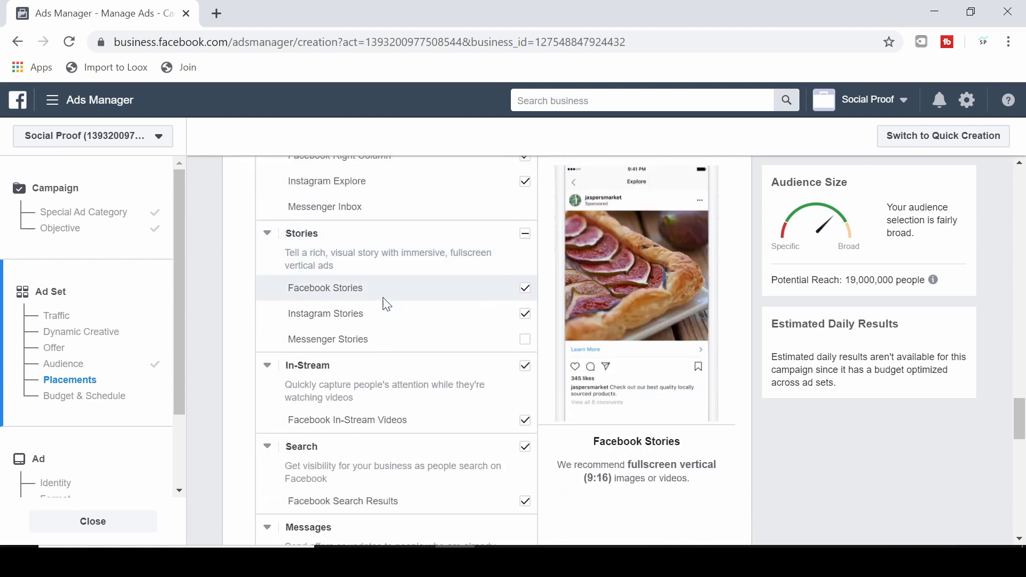
pyautogui.scroll(-2, 383, 300)
pyautogui.scroll(-2, 400, 440)
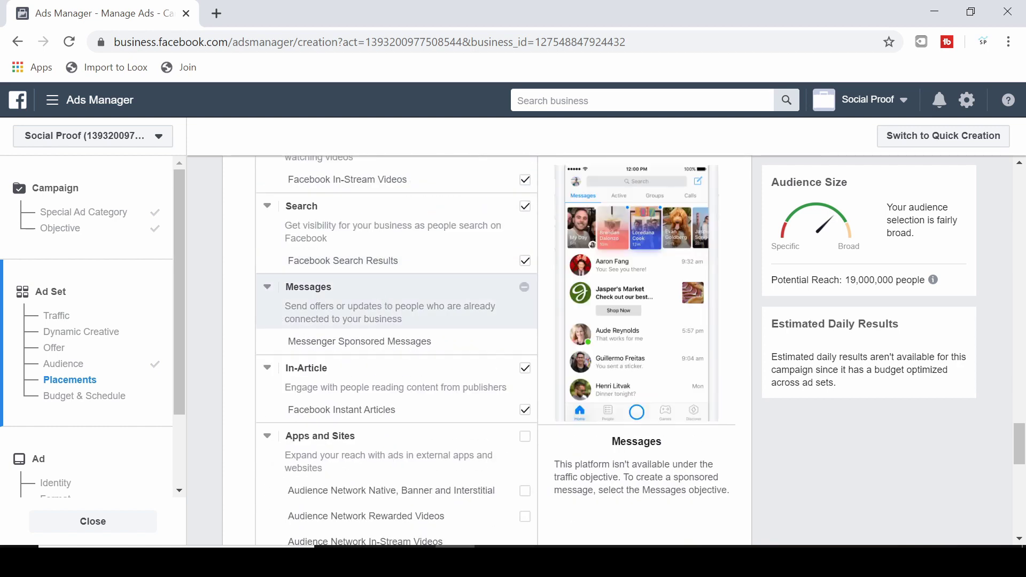
pyautogui.scroll(4, 397, 422)
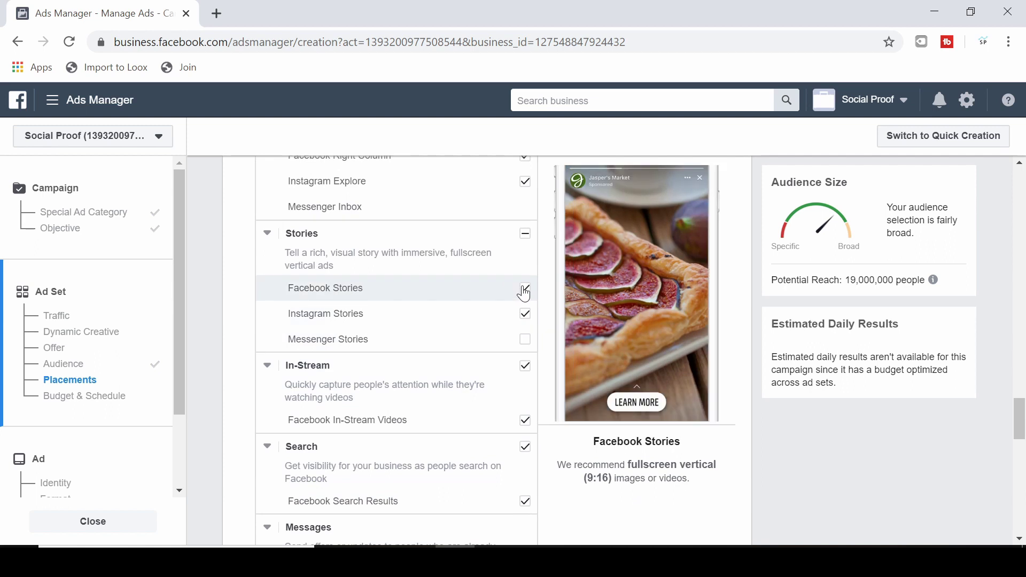
pyautogui.scroll(10, 523, 444)
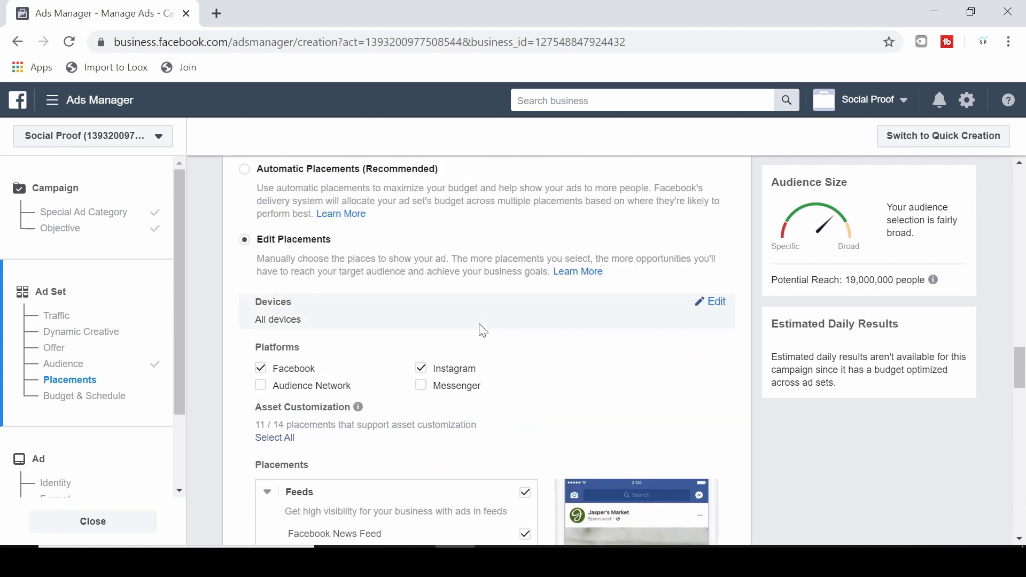
pyautogui.scroll(1, 489, 318)
pyautogui.scroll(3, 489, 326)
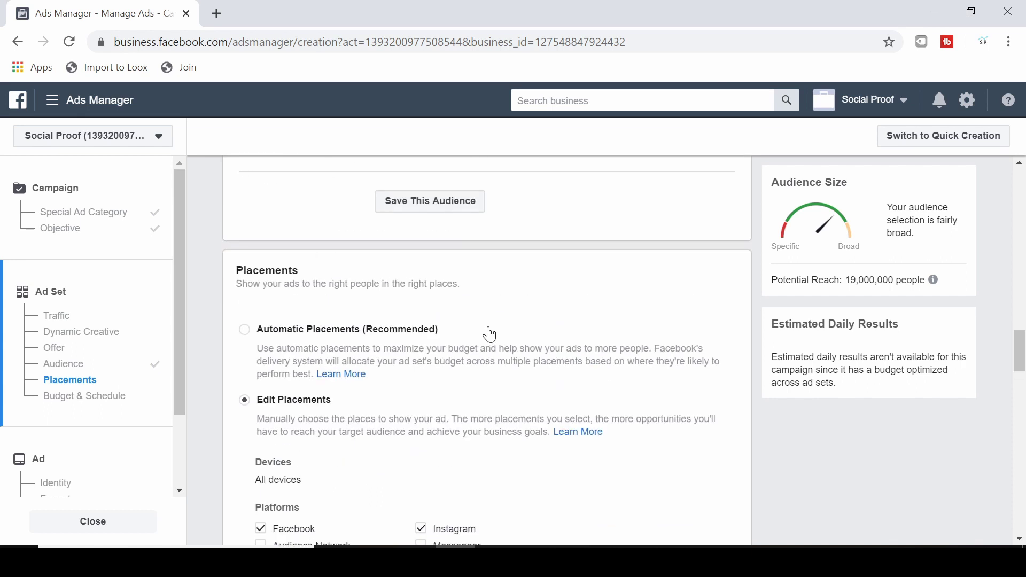
pyautogui.scroll(-10, 488, 334)
pyautogui.scroll(-9, 490, 332)
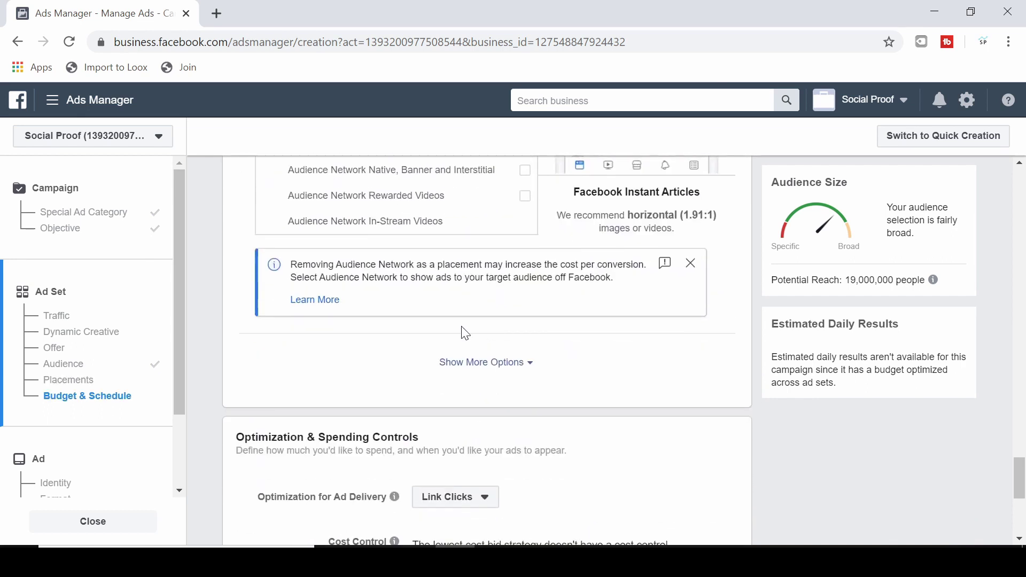
# Step: Show the additional placement options and examine the device choices for Specific Mobile Devices & Operating Systems
pyautogui.click(520, 366)
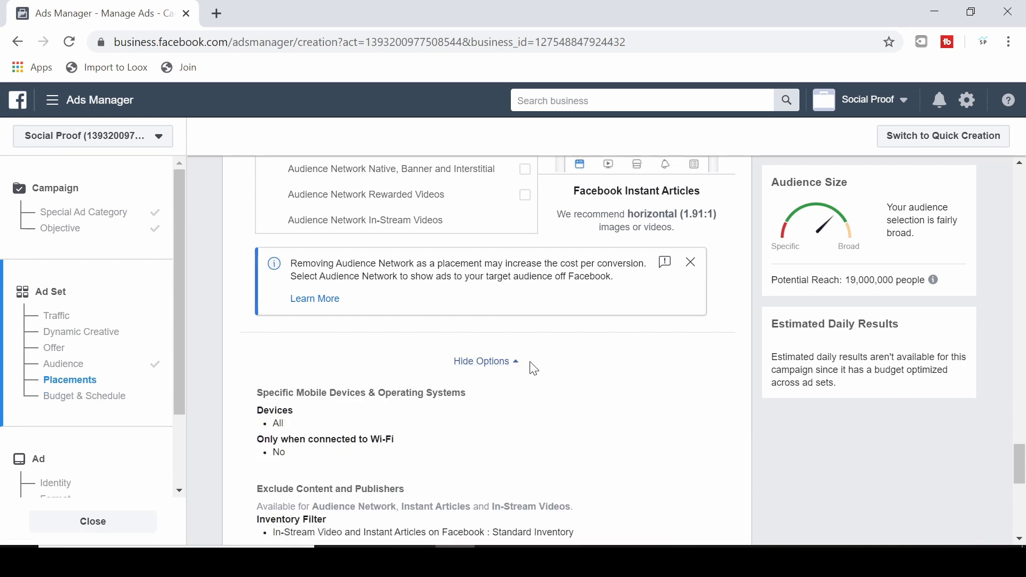
pyautogui.scroll(-3, 528, 366)
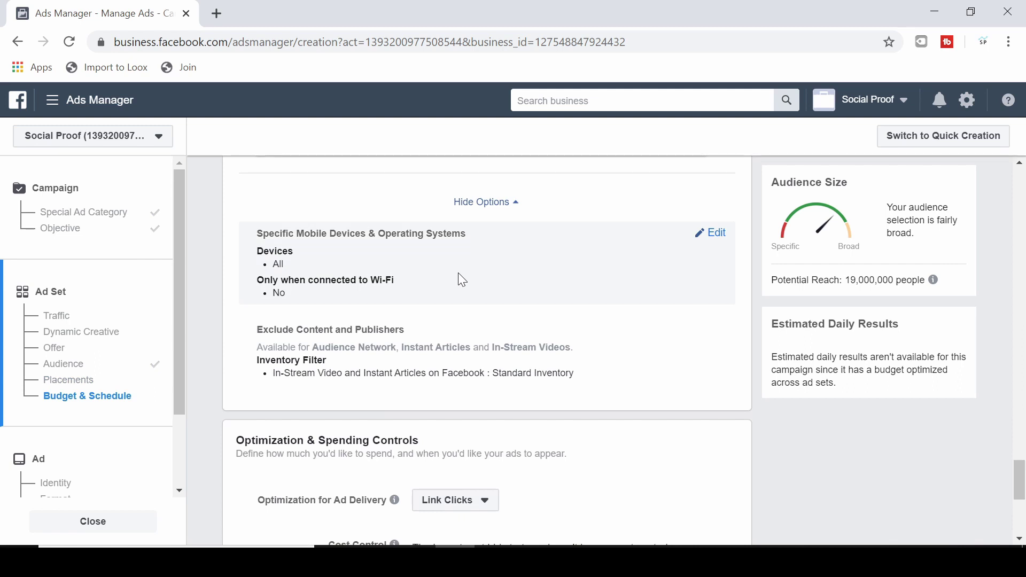
pyautogui.click(715, 236)
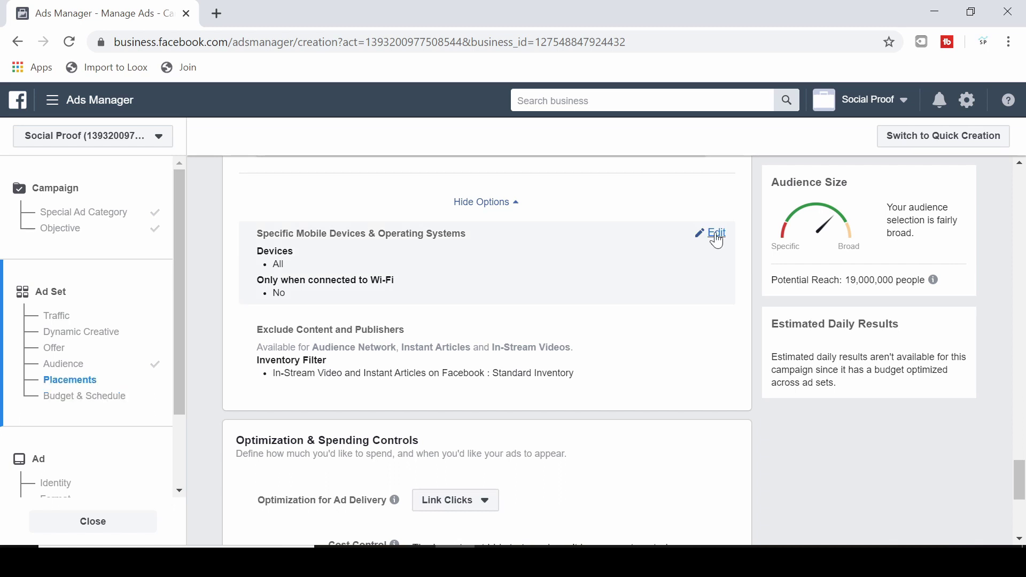
pyautogui.click(362, 256)
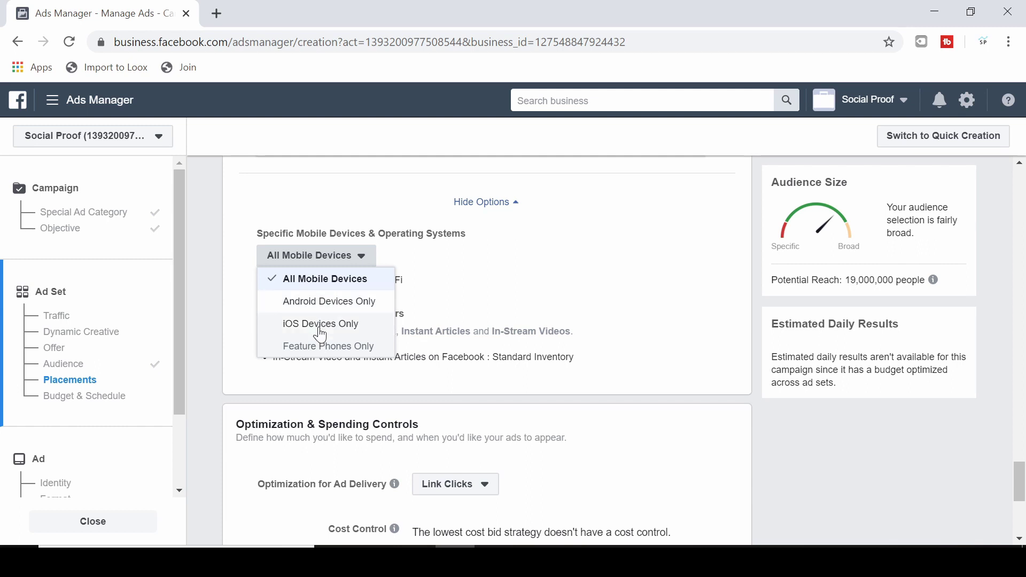
pyautogui.click(514, 286)
pyautogui.scroll(-3, 455, 299)
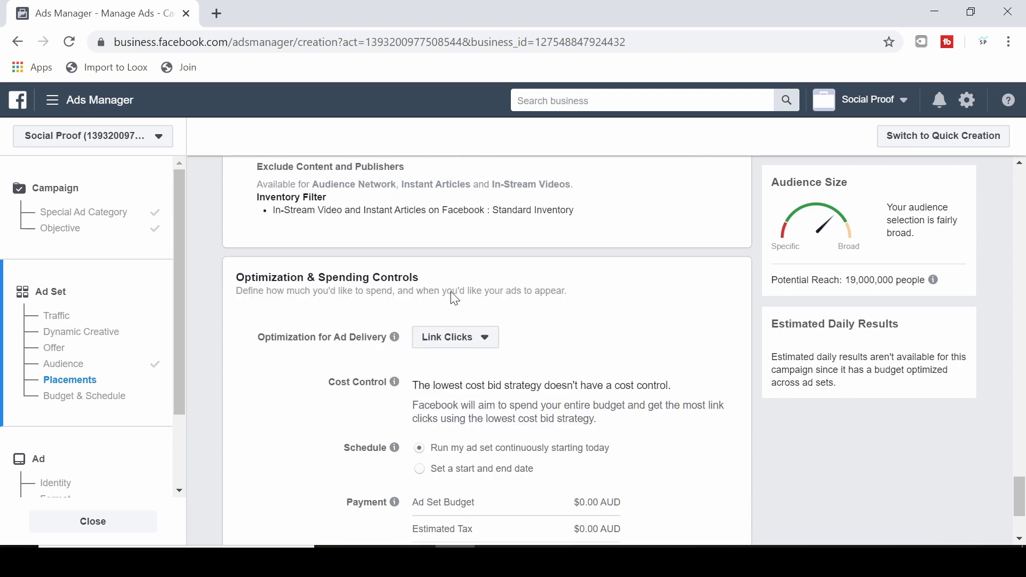
# Step: Try limiting the placement devices to Mobile only, and add Desktop back to the selection
pyautogui.scroll(5, 451, 293)
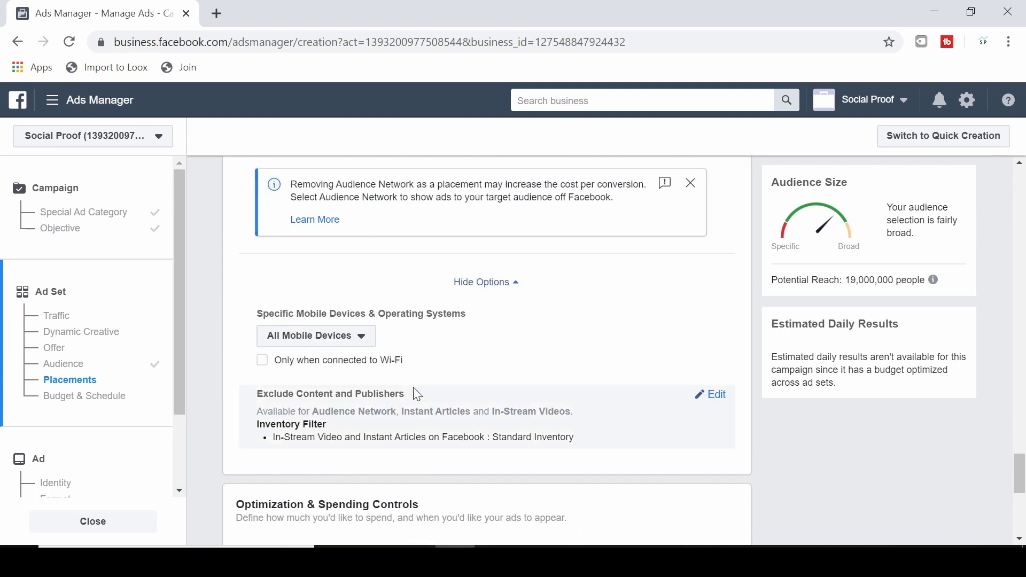
pyautogui.scroll(10, 416, 394)
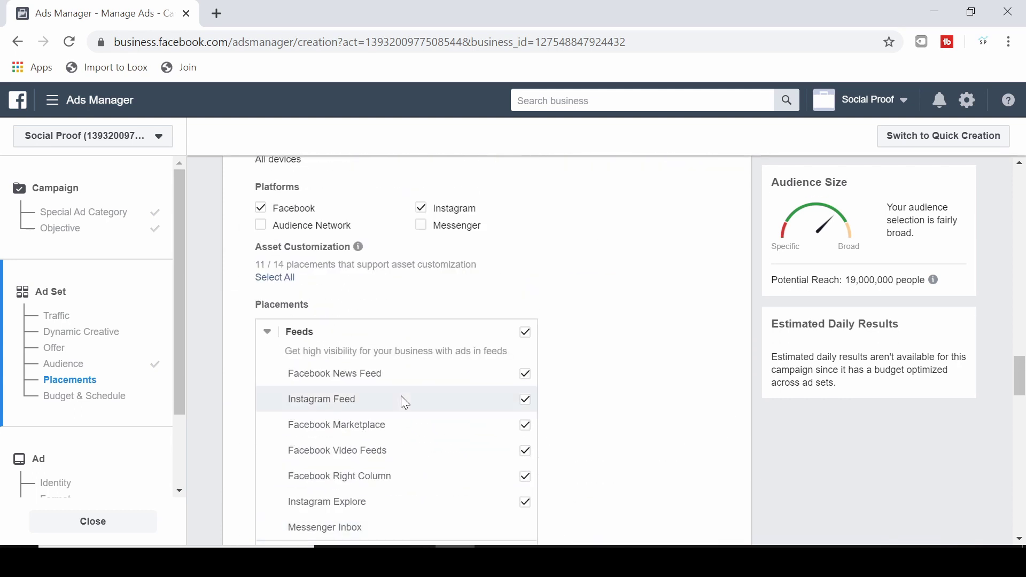
pyautogui.scroll(3, 404, 402)
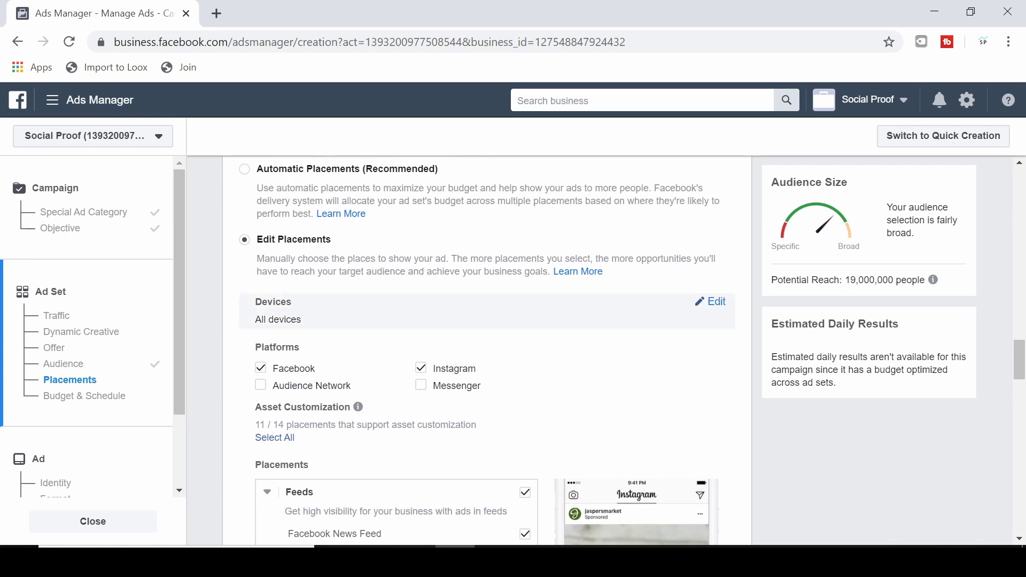
pyautogui.click(717, 303)
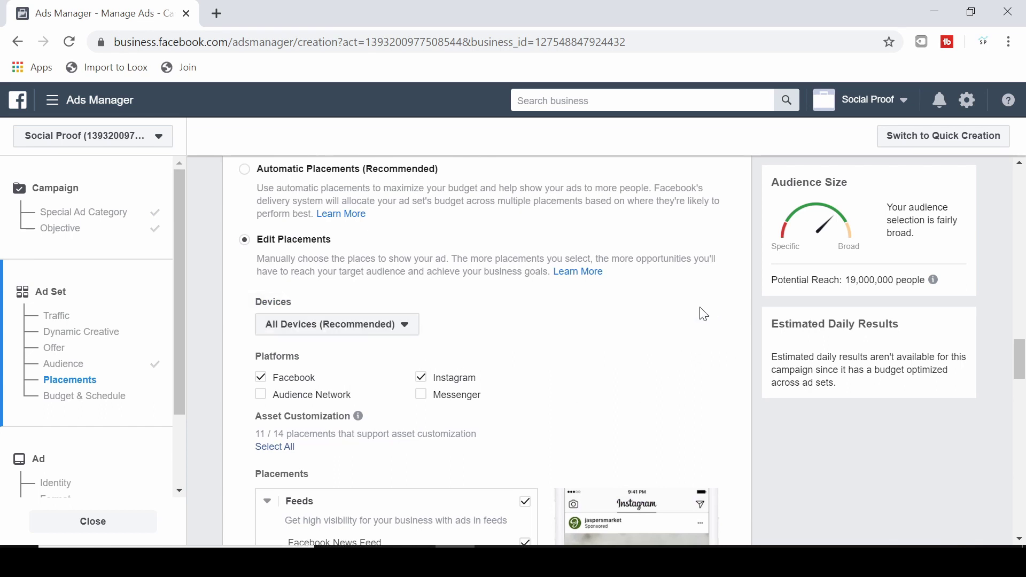
pyautogui.click(307, 329)
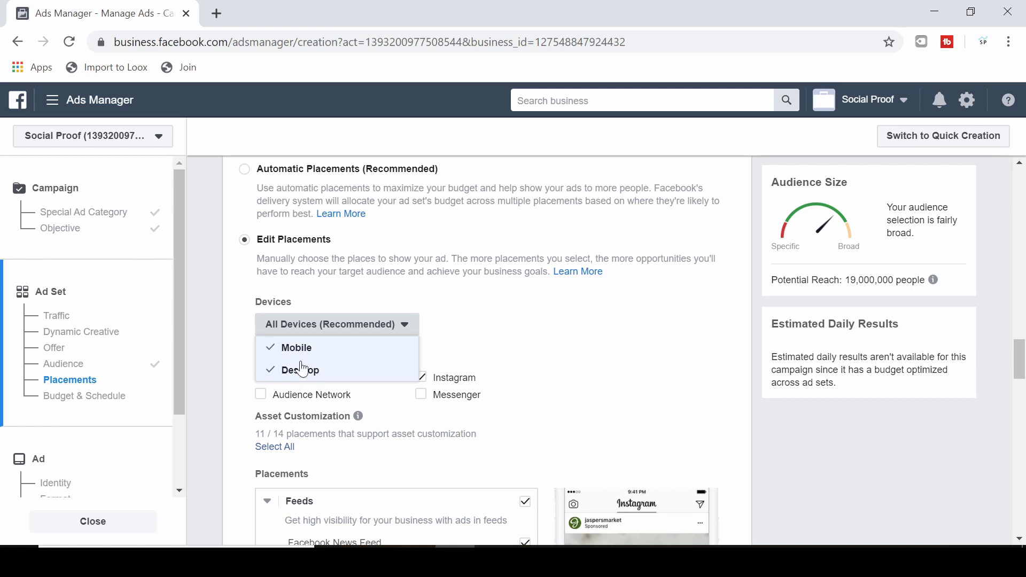
pyautogui.click(301, 368)
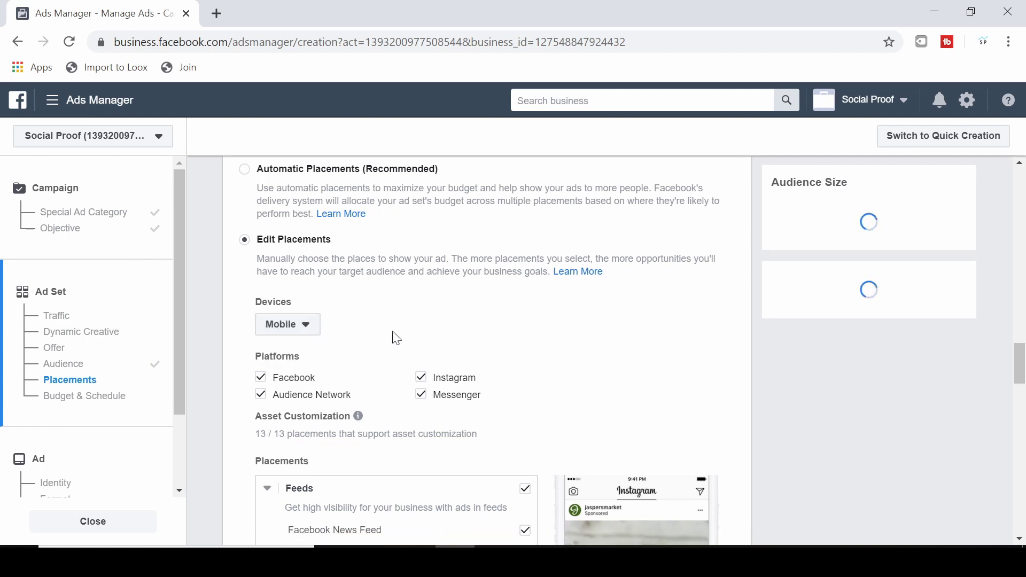
pyautogui.click(305, 326)
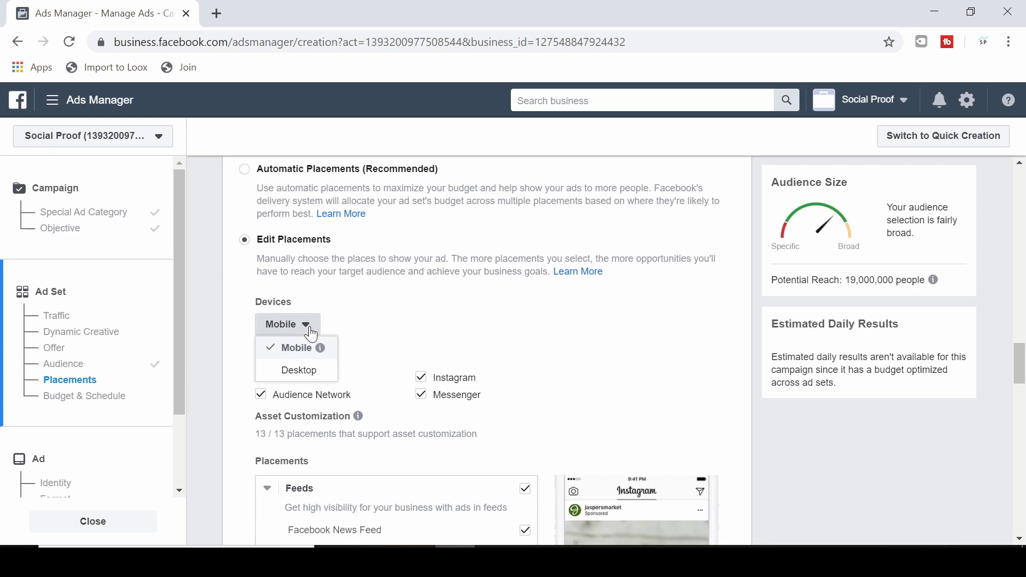
pyautogui.click(297, 371)
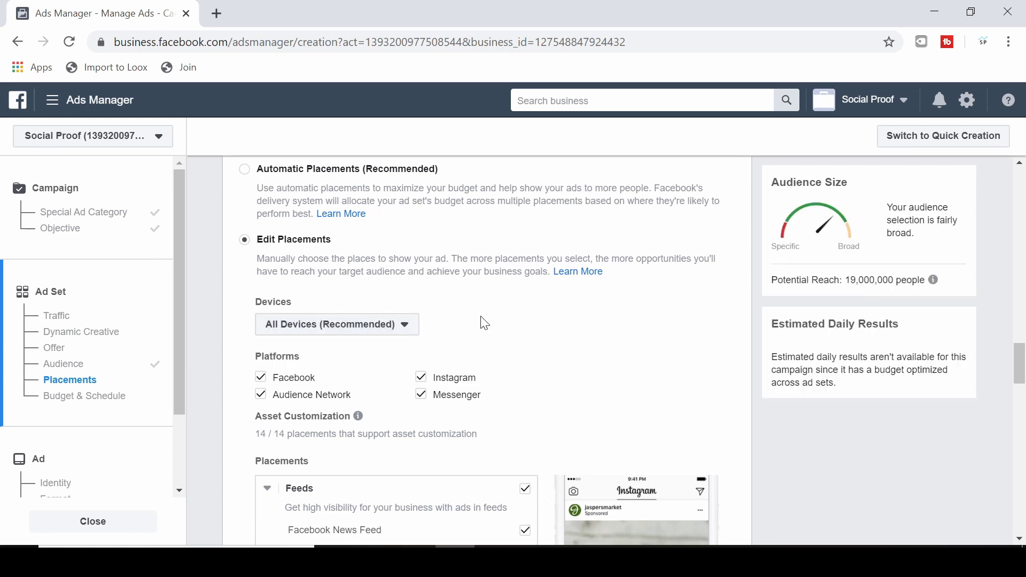
# Step: Switch the ad set's schedule to a set start and end date, and check the calendars for both dates
pyautogui.scroll(-20, 478, 321)
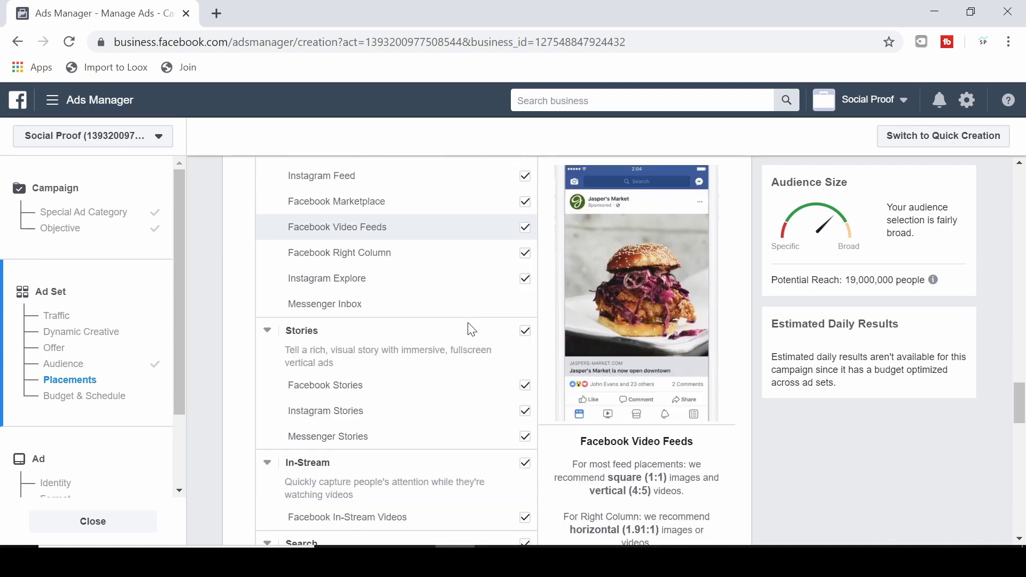
pyautogui.scroll(-3, 452, 310)
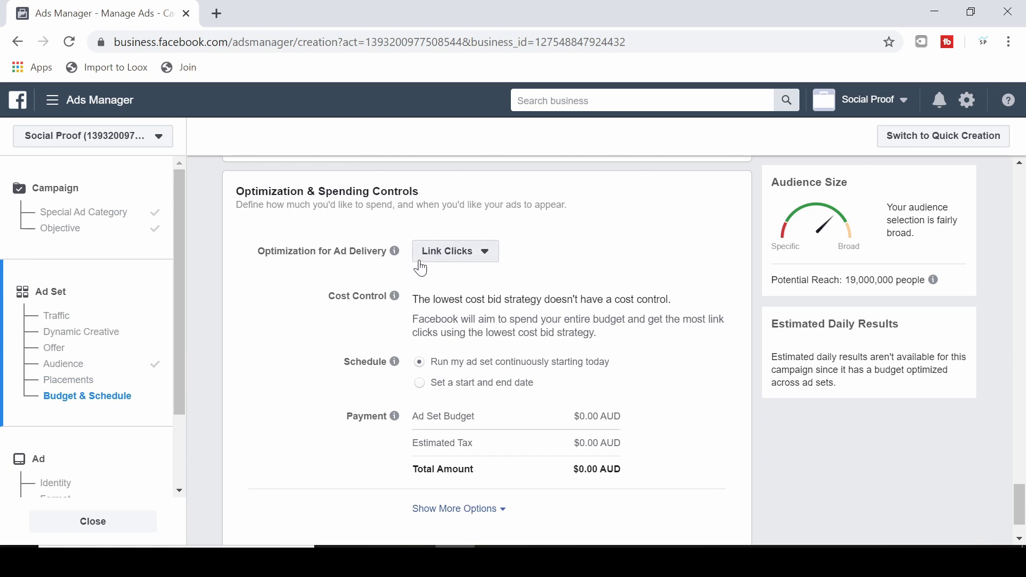
pyautogui.scroll(-2, 419, 266)
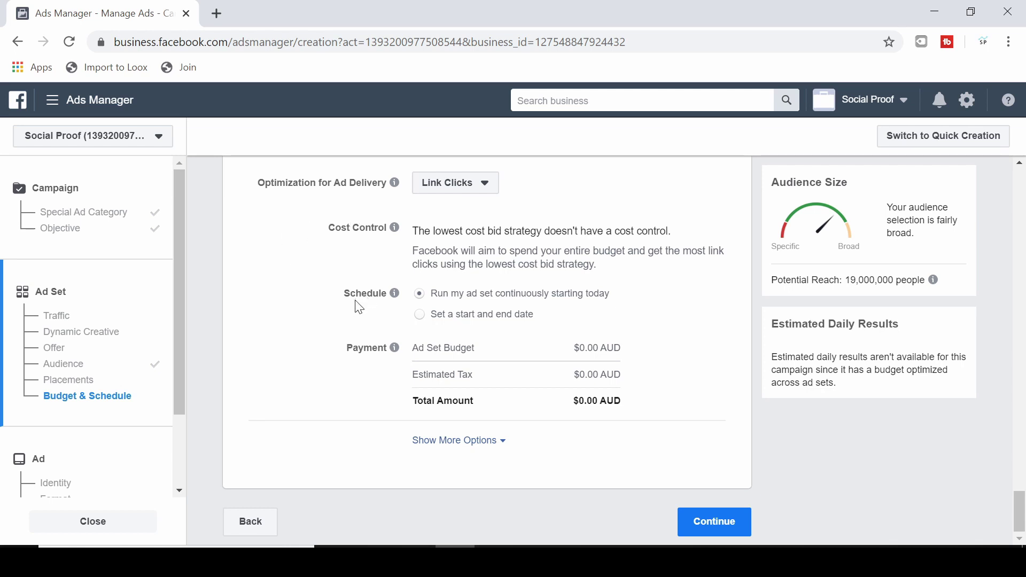
pyautogui.click(419, 315)
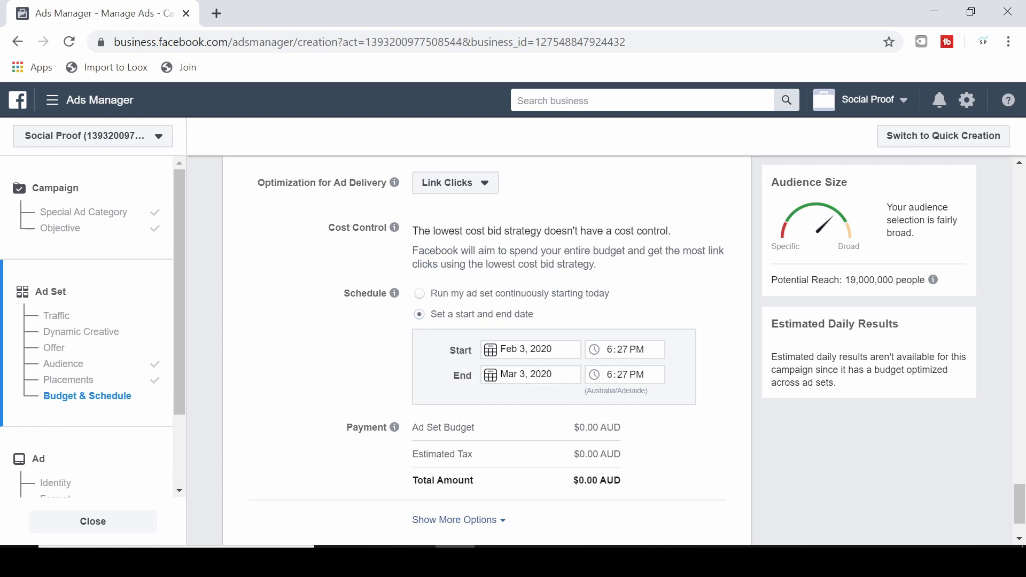
pyautogui.click(519, 348)
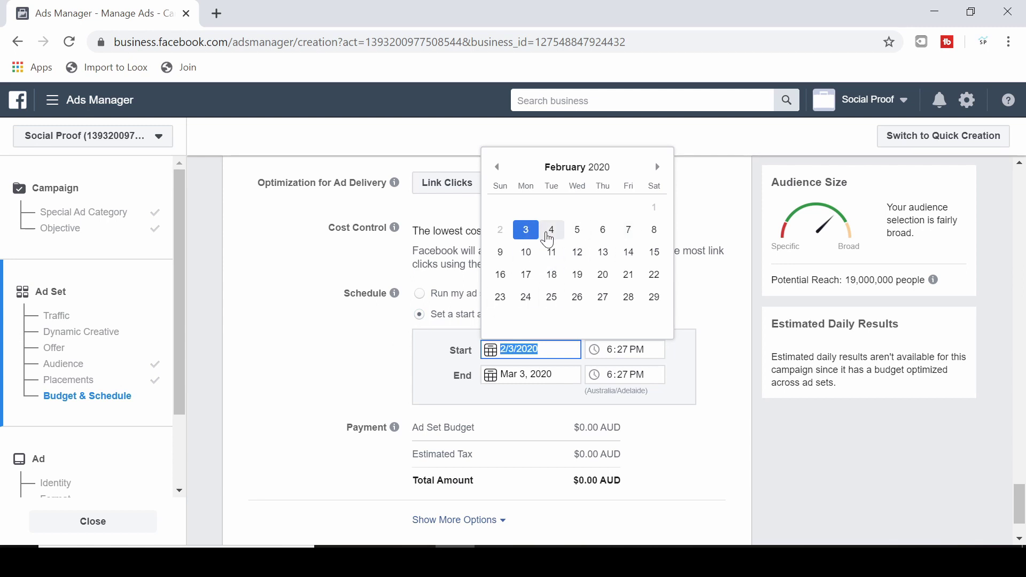
pyautogui.click(328, 351)
pyautogui.click(534, 373)
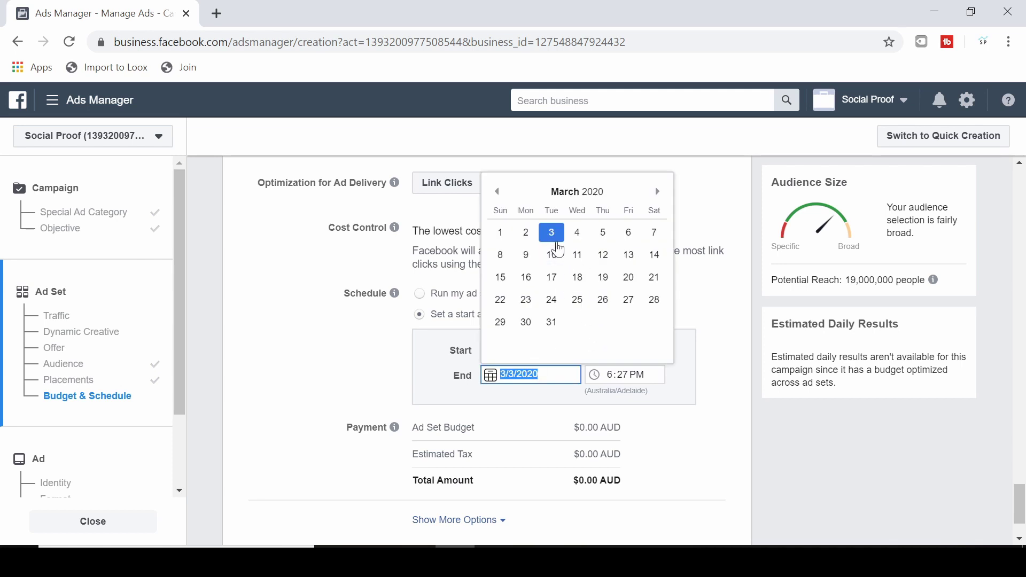
pyautogui.click(373, 336)
# Step: Continue from the ad set to the ad setup and view its identity settings
pyautogui.scroll(-2, 320, 369)
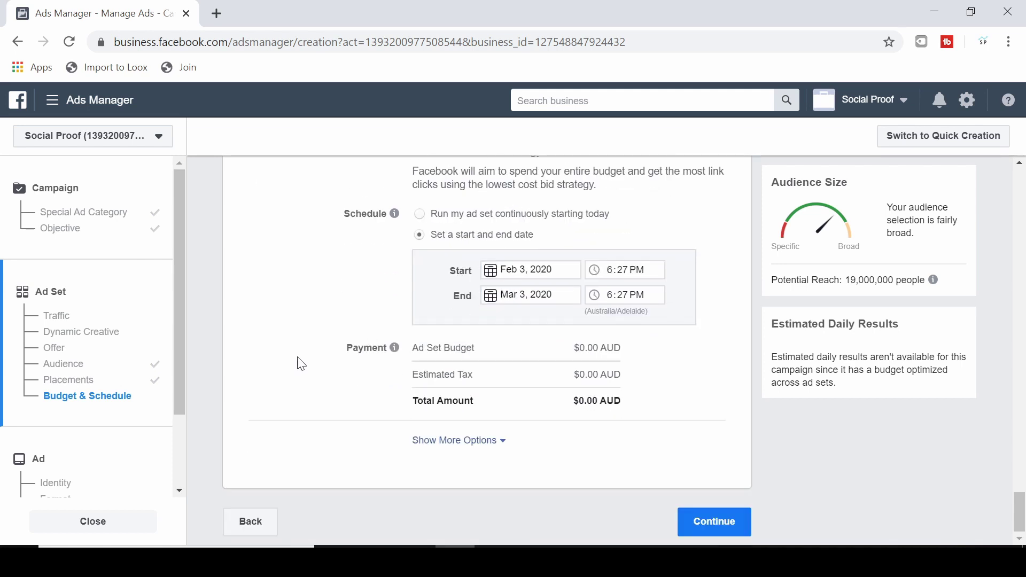
pyautogui.click(712, 526)
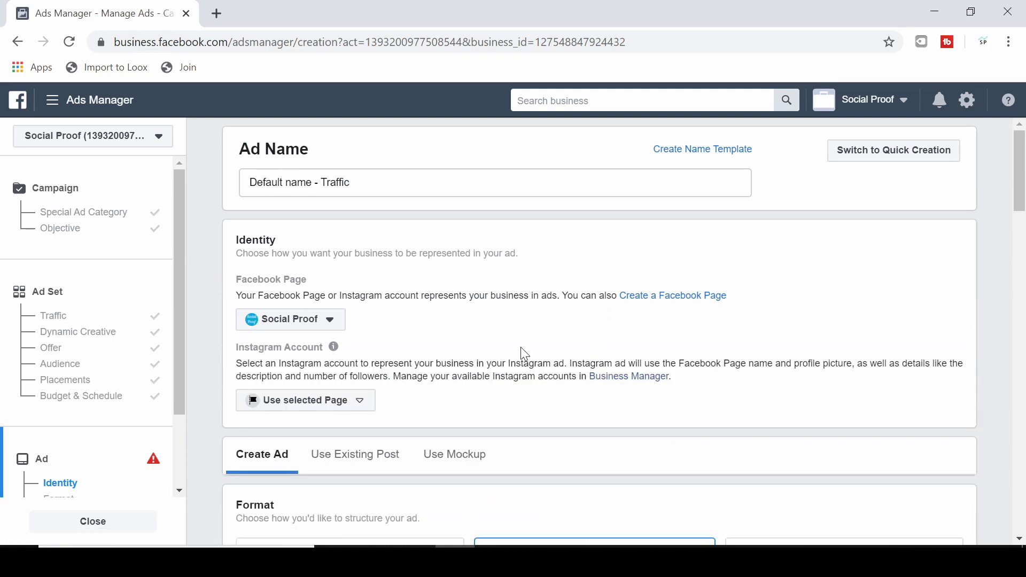
pyautogui.scroll(-3, 484, 310)
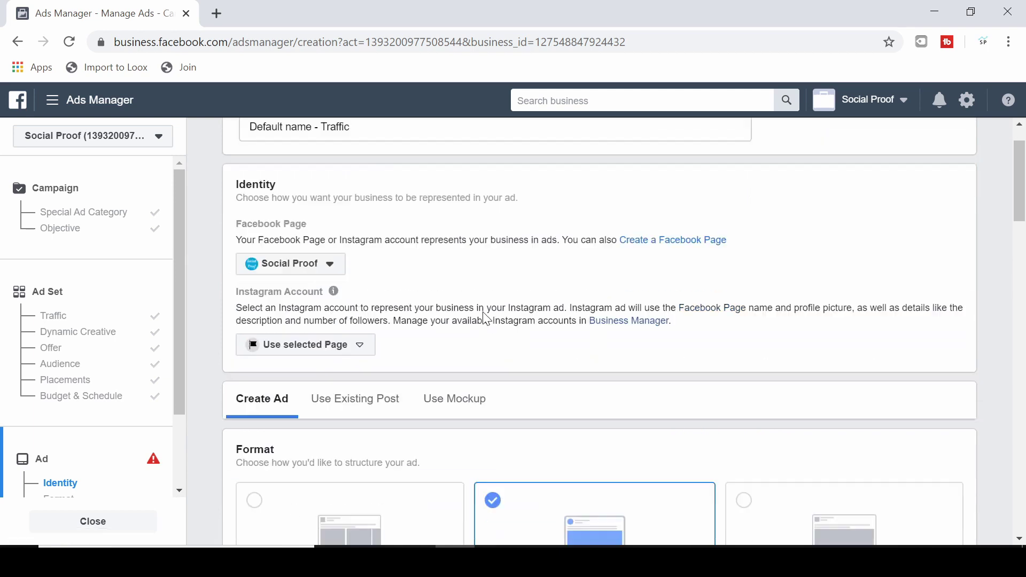
# Step: Review the ad's format choices and examine the options for adding media
pyautogui.scroll(-1, 478, 285)
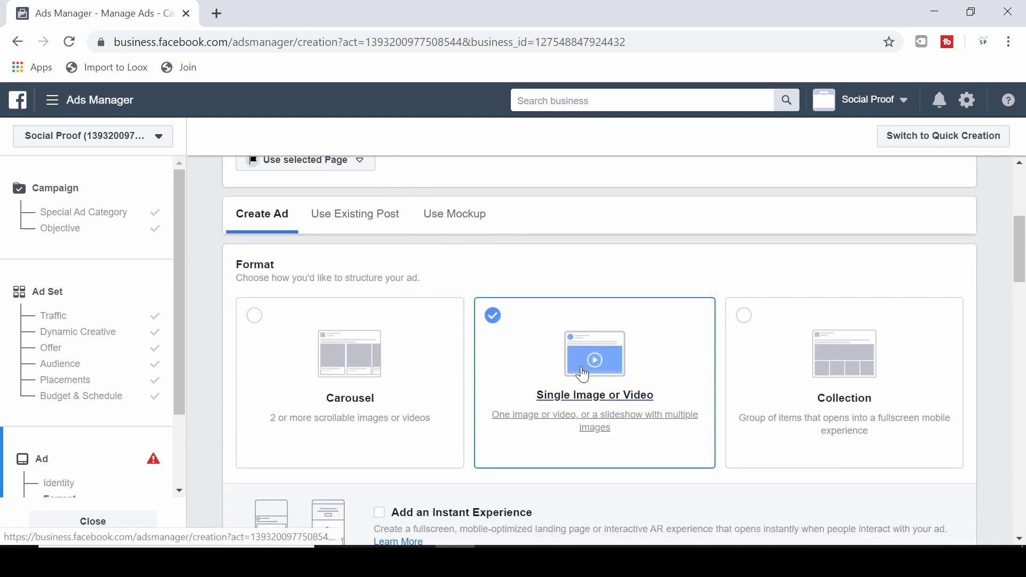
pyautogui.scroll(-3, 593, 412)
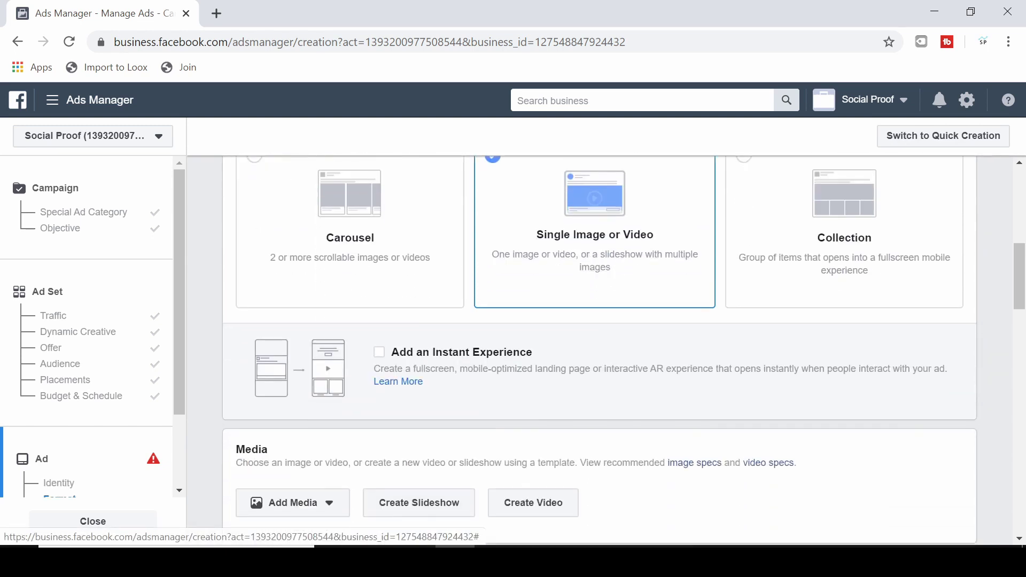
pyautogui.scroll(-5, 444, 297)
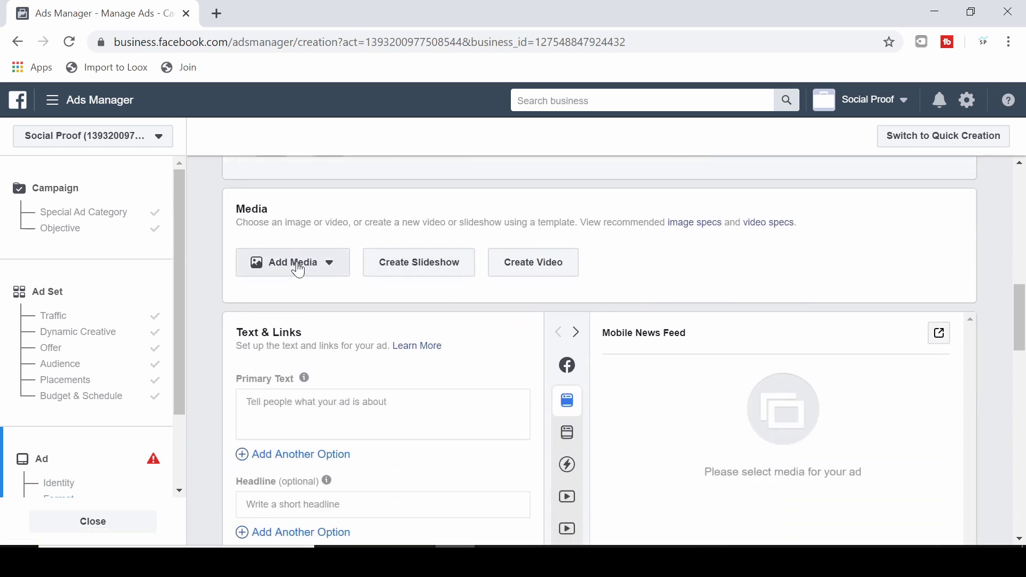
pyautogui.click(298, 270)
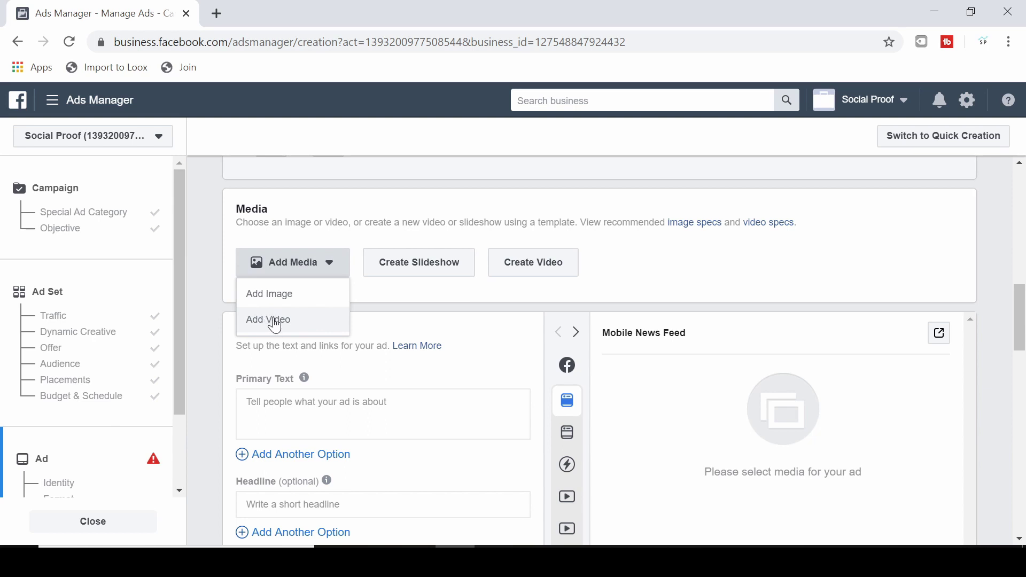
pyautogui.click(622, 267)
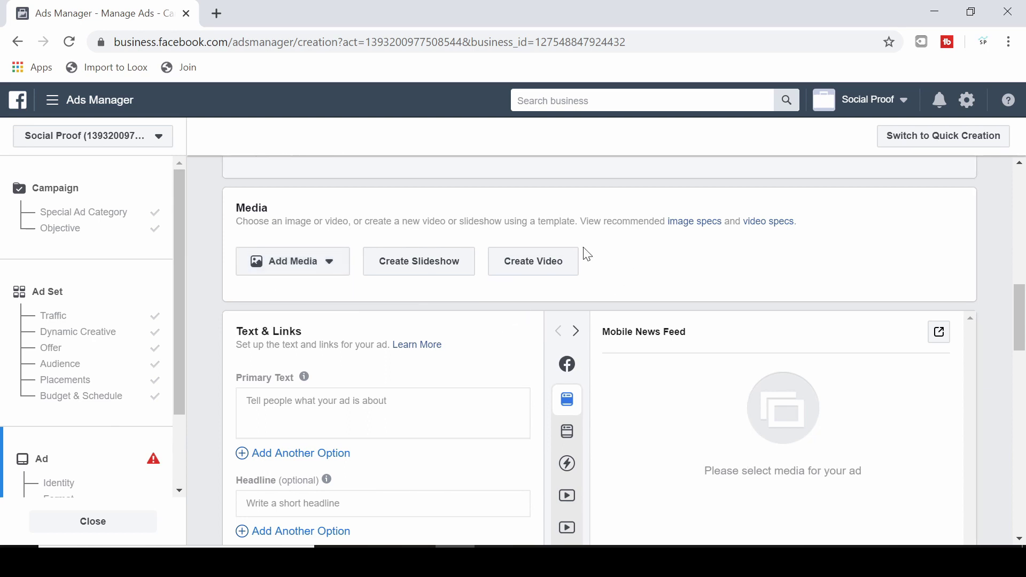
# Step: Examine the Primary Text, Headline and Description fields in the ad's Text & Links section
pyautogui.scroll(-3, 584, 252)
pyautogui.moveTo(583, 247)
pyautogui.click(352, 248)
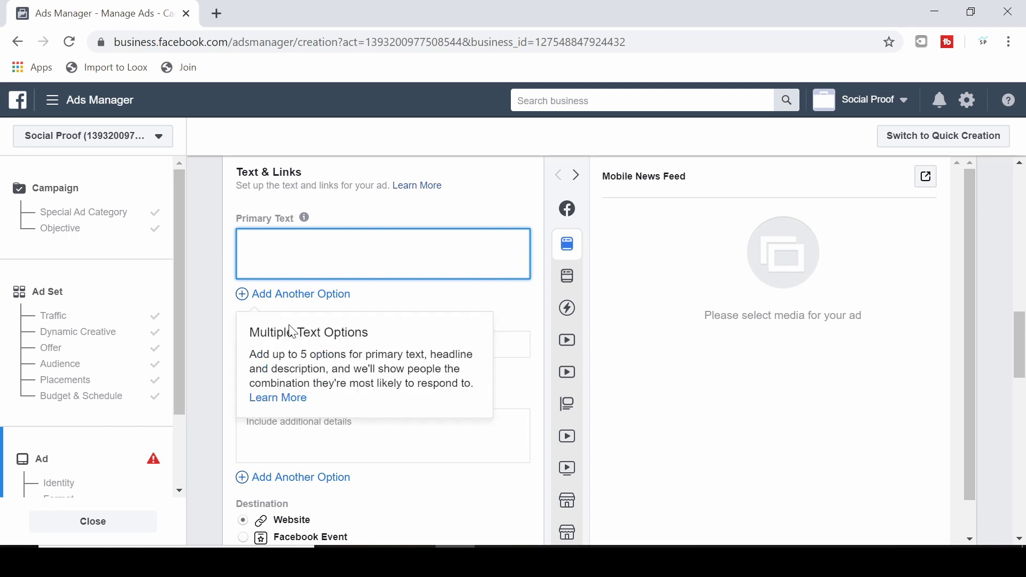
pyautogui.click(229, 342)
pyautogui.click(321, 344)
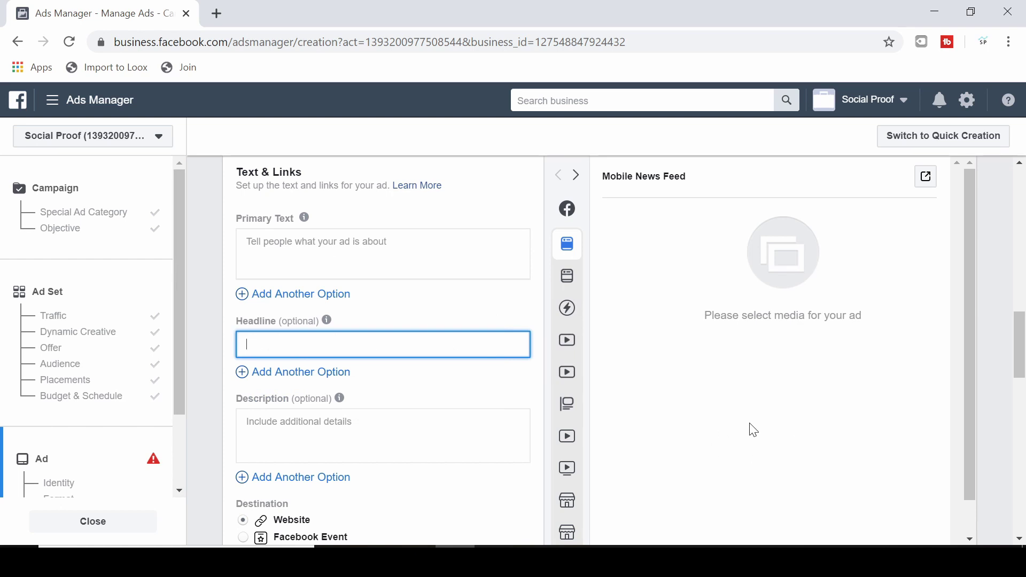
pyautogui.press('Tab')
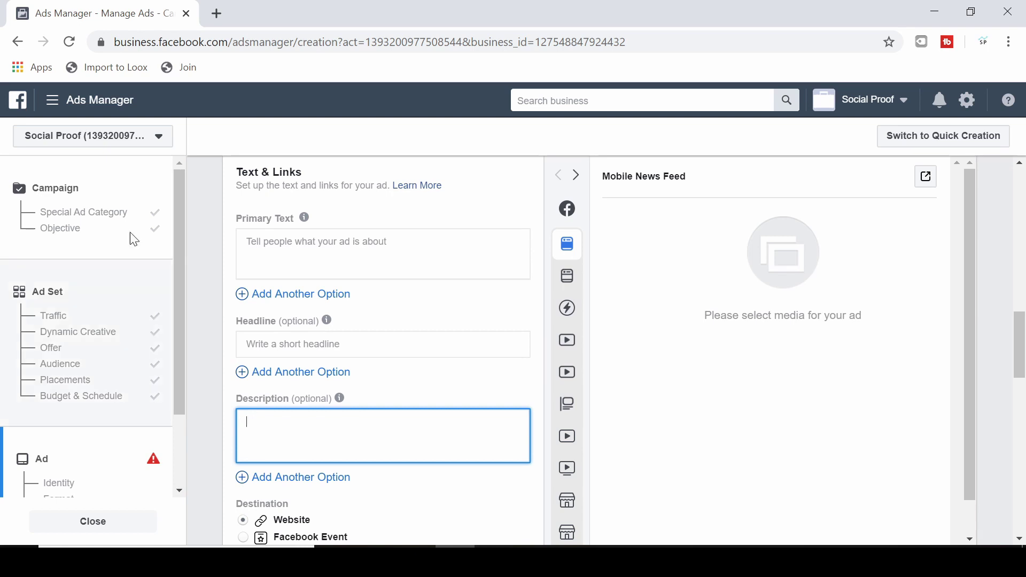
pyautogui.hotkey('shift', 'Tab')
pyautogui.hotkey('shift', 'Tab')
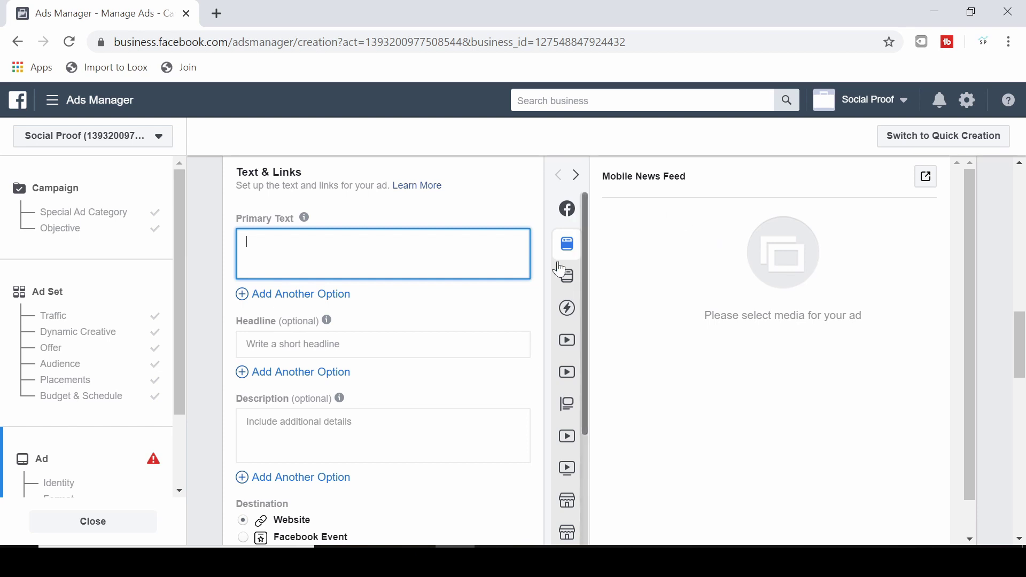
pyautogui.click(269, 320)
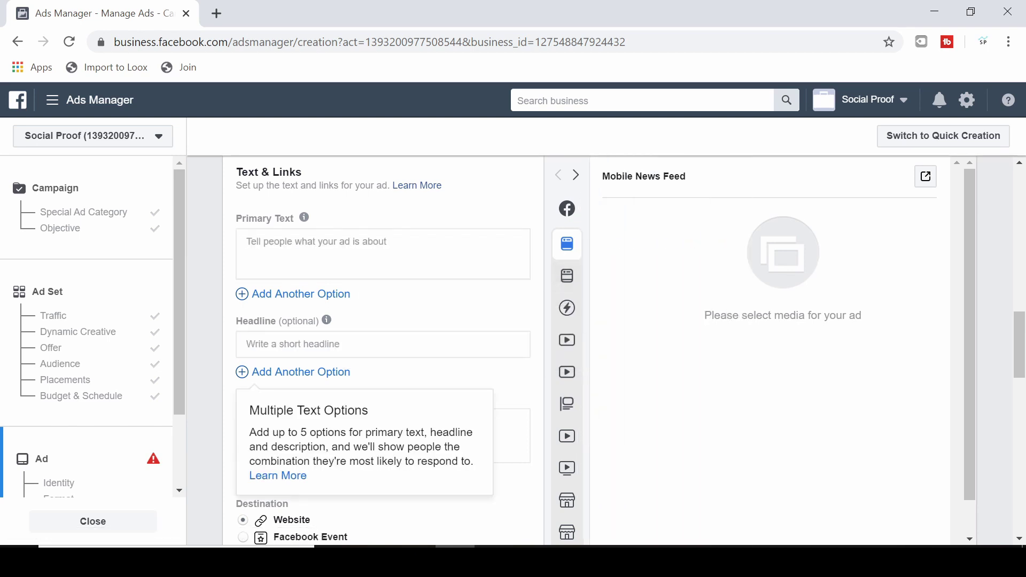
# Step: Check the suggested addresses for the ad's Website URL and the available Call to Action choices
pyautogui.scroll(-4, 345, 318)
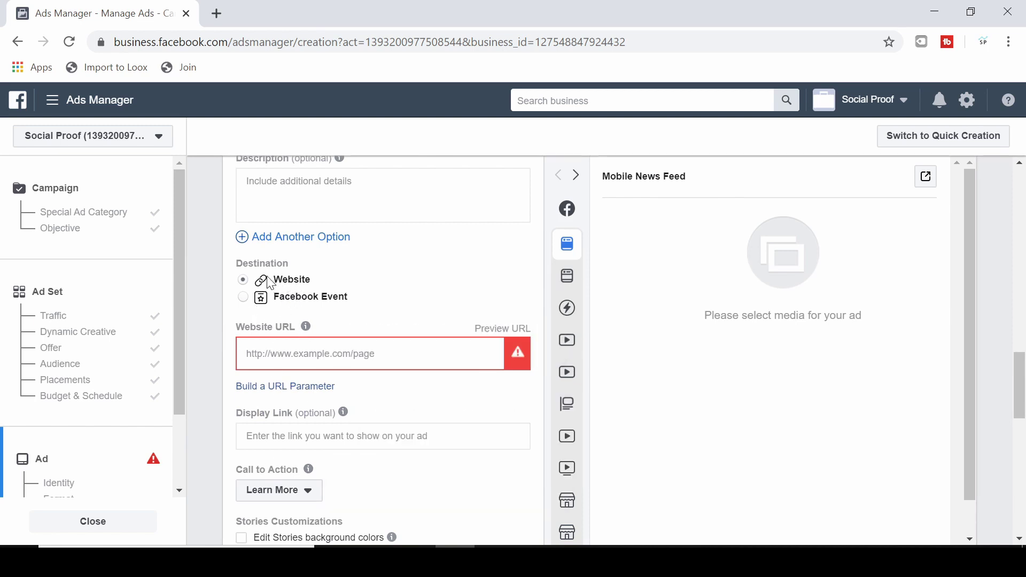
pyautogui.click(299, 354)
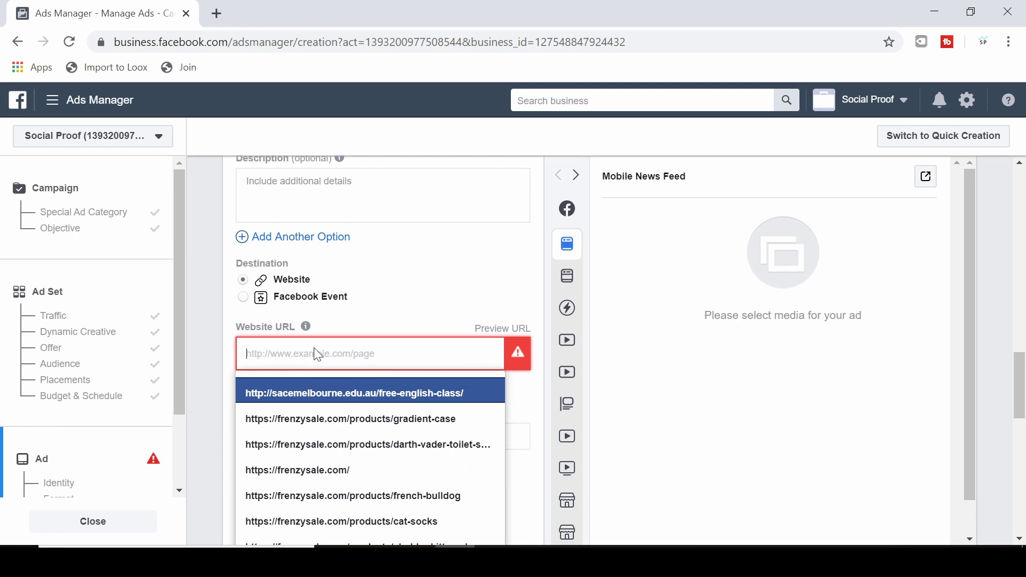
pyautogui.click(395, 319)
pyautogui.scroll(-5, 406, 292)
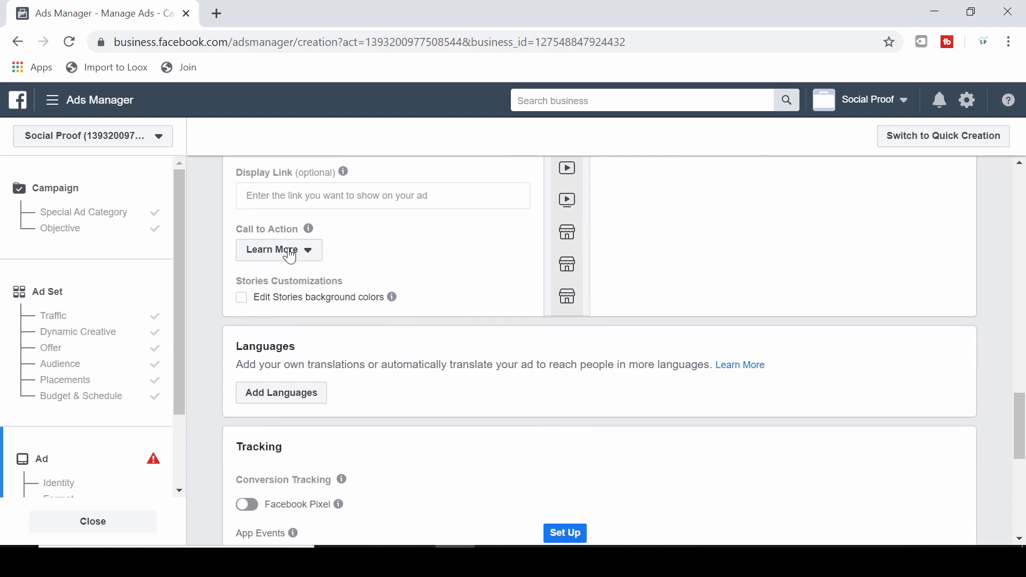
pyautogui.click(289, 256)
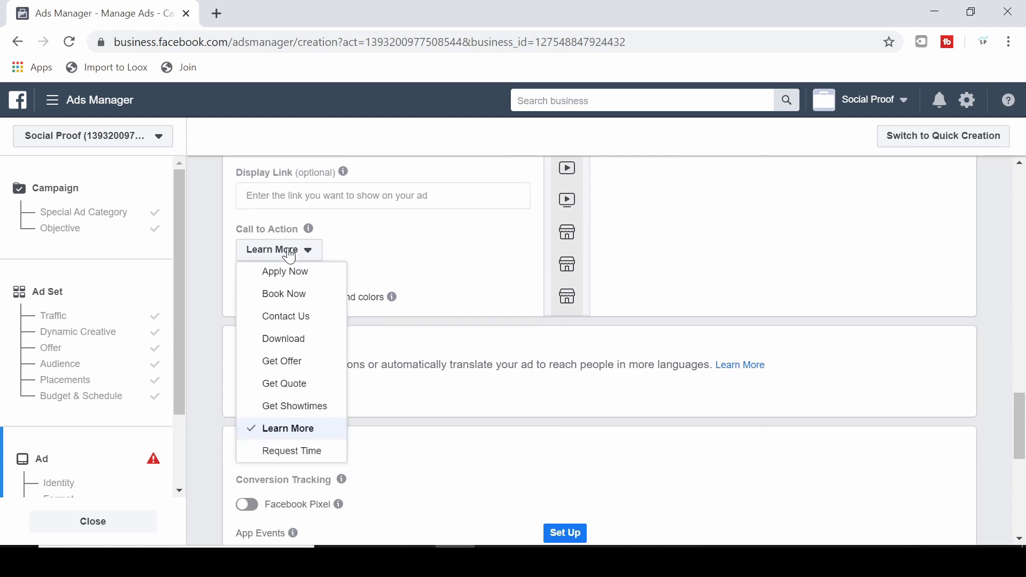
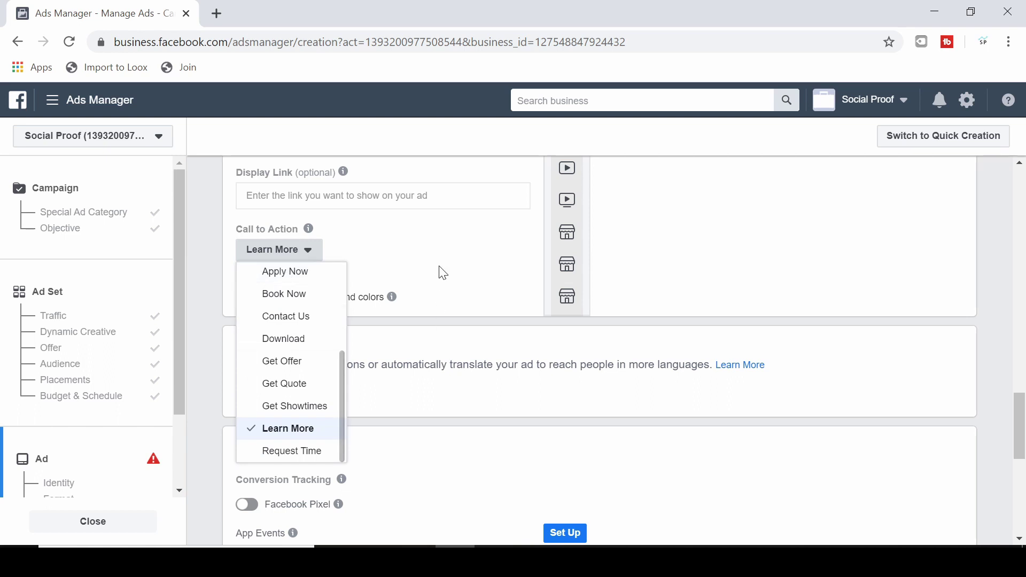
pyautogui.click(393, 250)
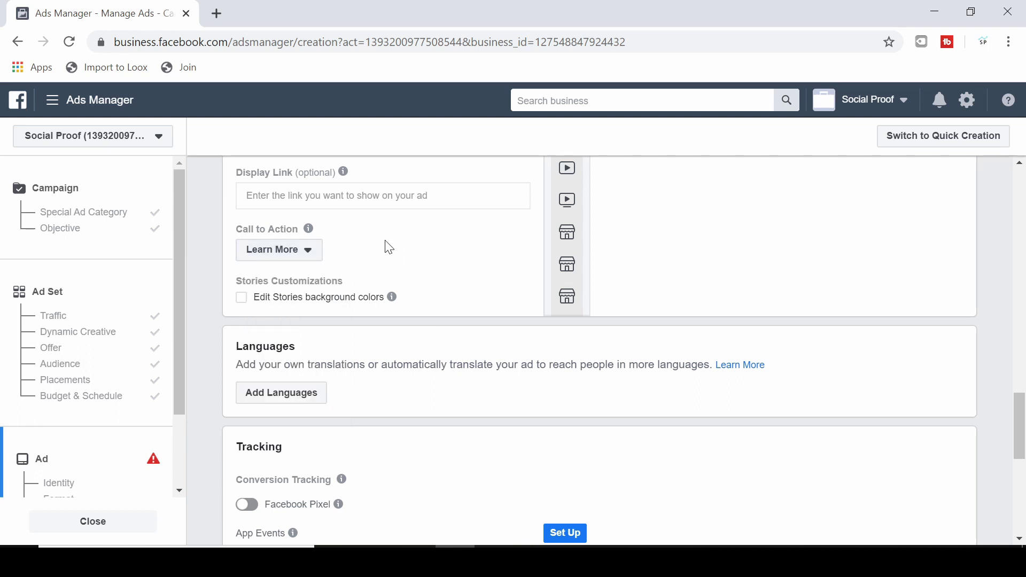
# Step: Examine the ad's tracking settings, including Facebook Pixel, Offline Events and URL Parameters
pyautogui.scroll(-5, 254, 305)
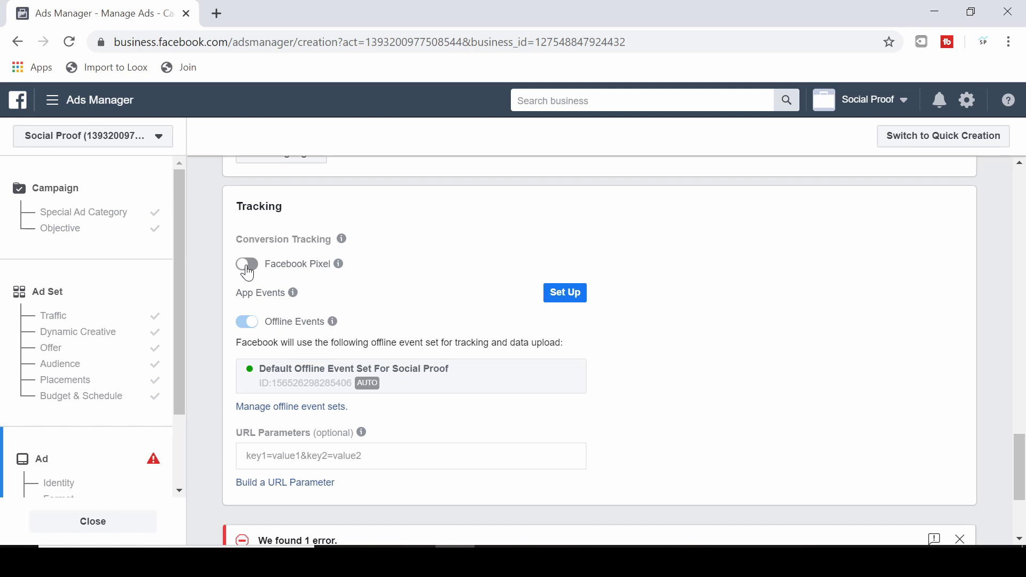
pyautogui.moveTo(338, 264)
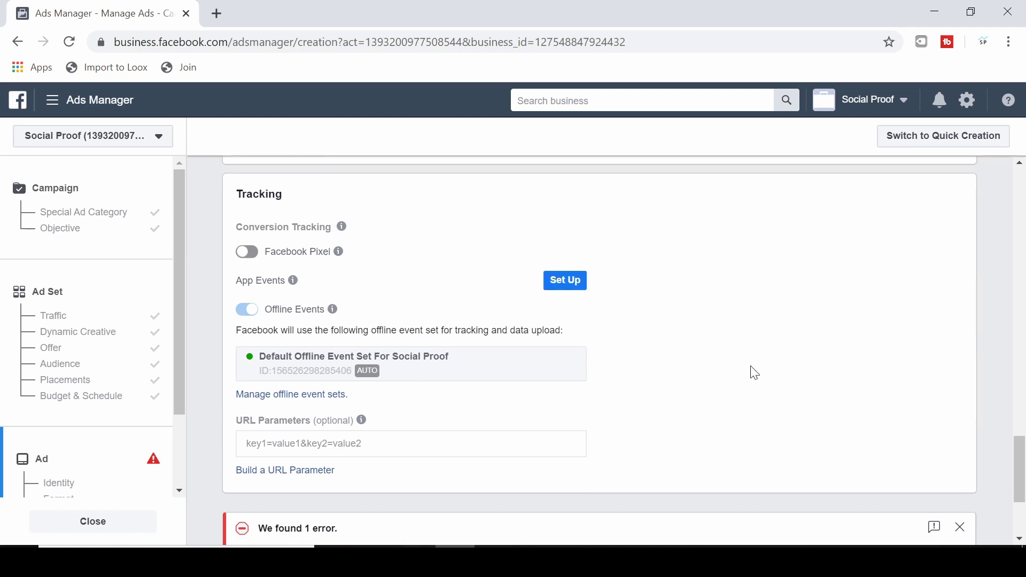
pyautogui.scroll(-3, 746, 358)
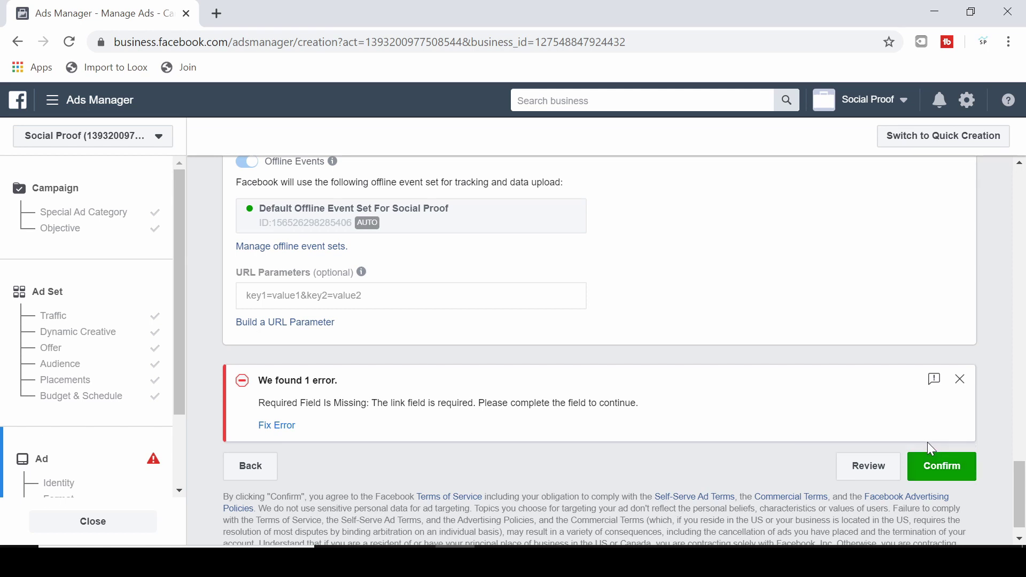
# Step: Return to the ad set and set its audience location targeting to People living in this location
pyautogui.click(250, 466)
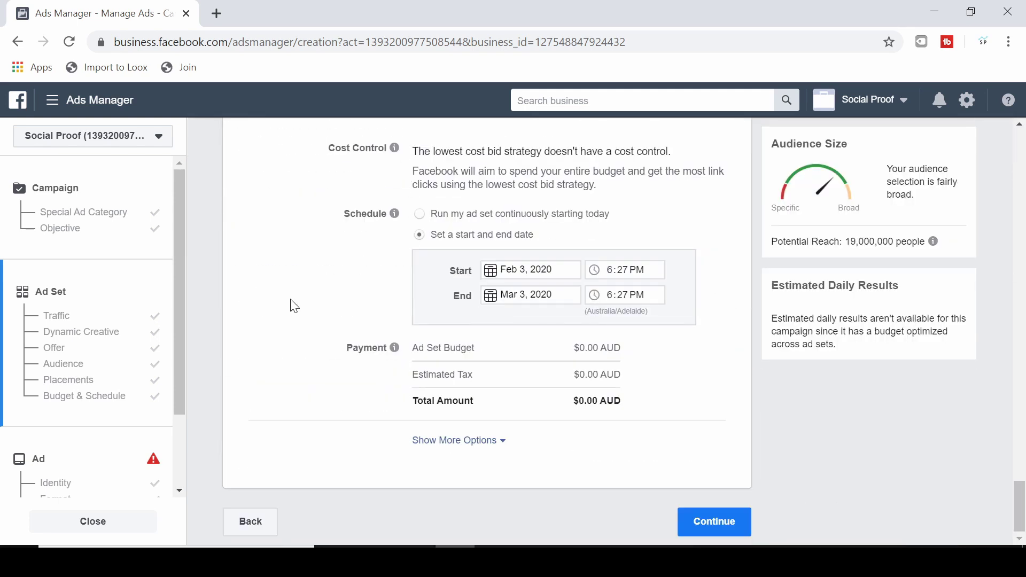
pyautogui.scroll(20, 531, 362)
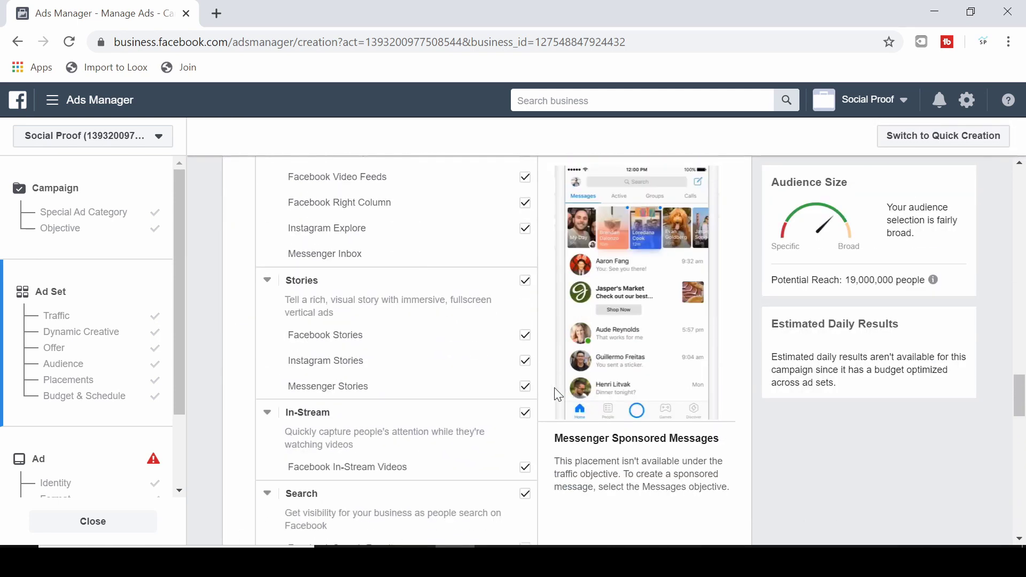
pyautogui.scroll(6, 491, 376)
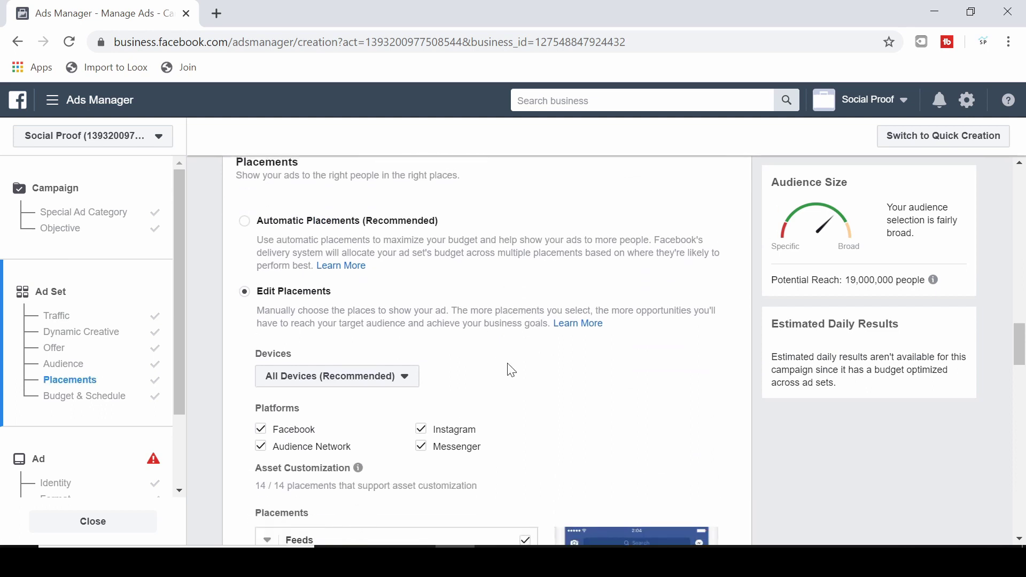
pyautogui.scroll(12, 492, 380)
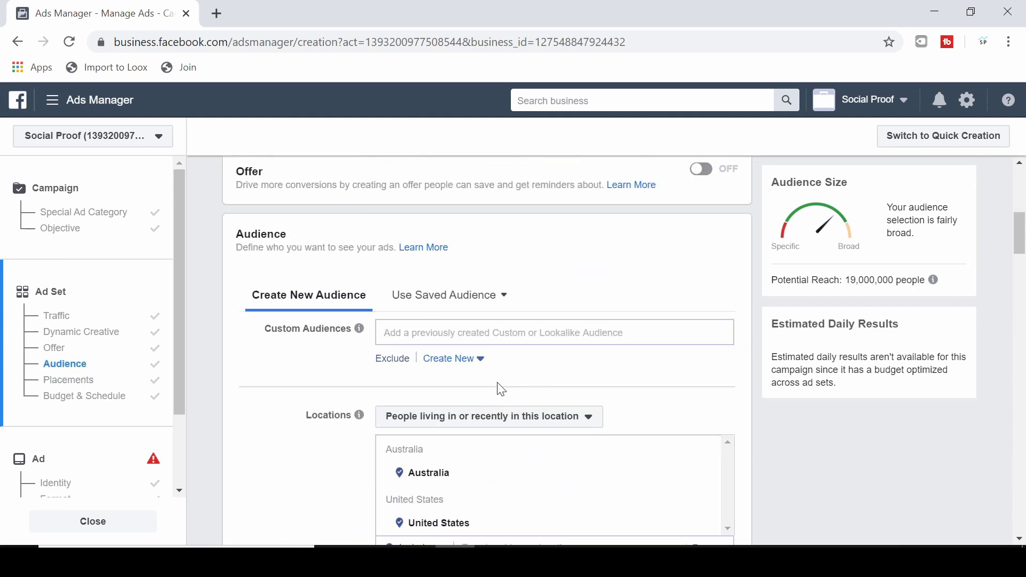
pyautogui.scroll(-1, 497, 378)
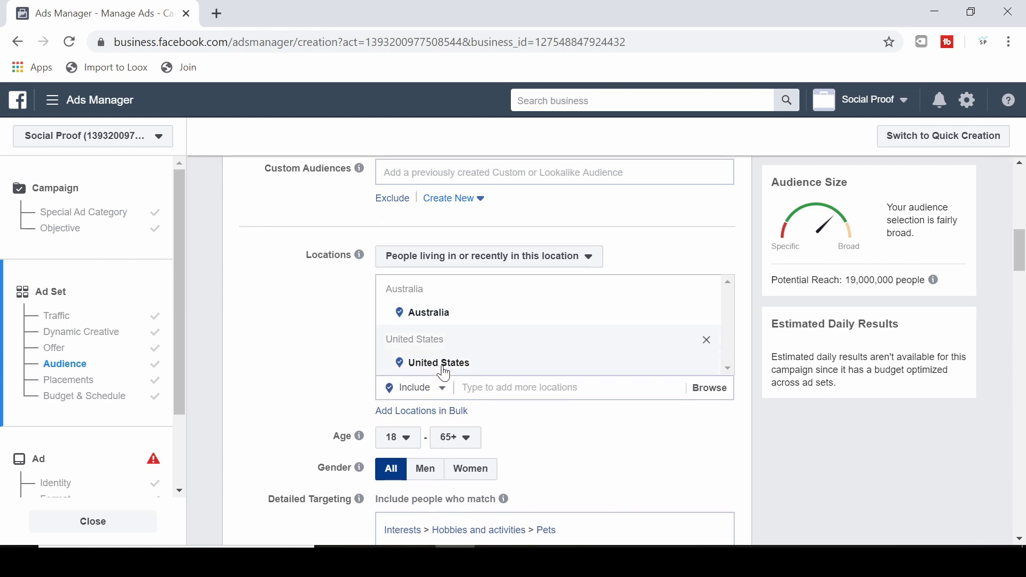
pyautogui.click(473, 262)
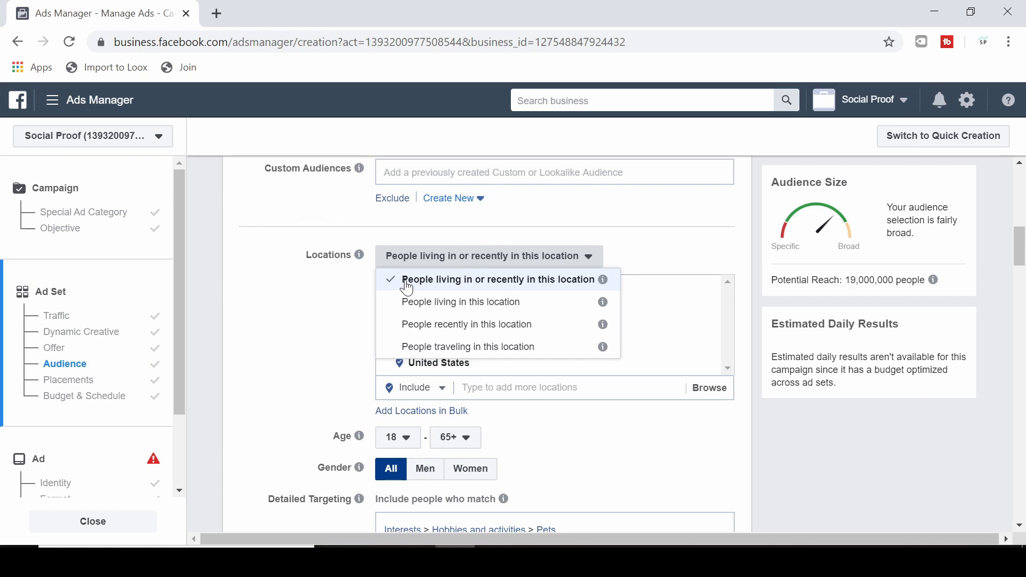
pyautogui.click(459, 306)
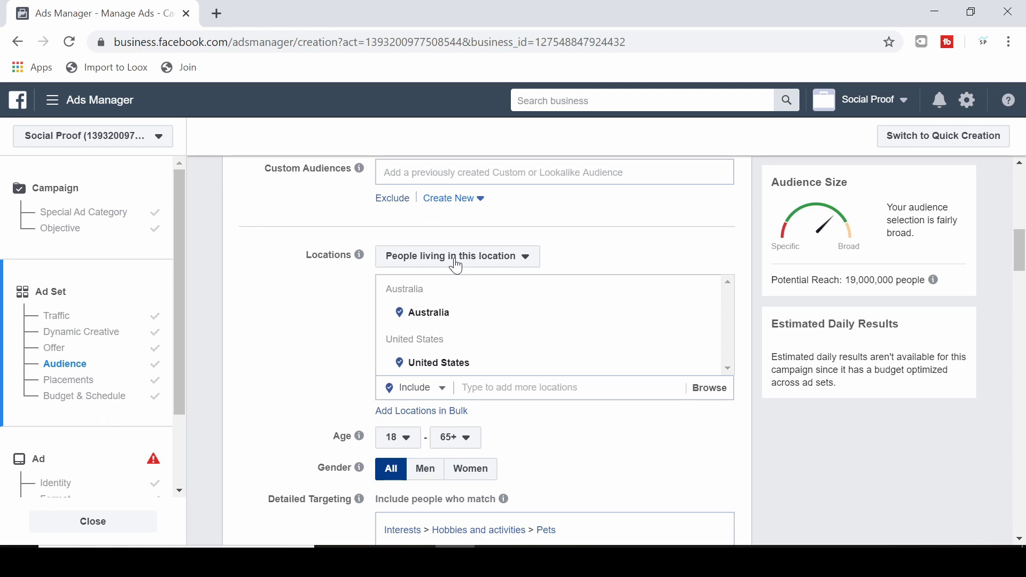
# Step: Try expanding the audience's detailed targeting, check the potential reach, and turn the expansion off again
pyautogui.moveTo(373, 246)
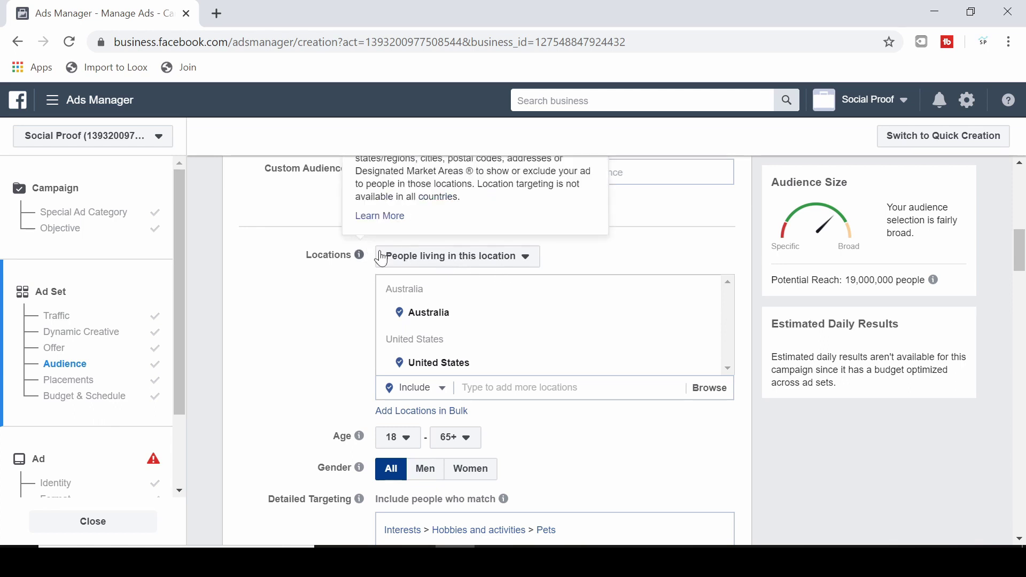
pyautogui.scroll(-8, 454, 272)
pyautogui.scroll(-2, 419, 273)
pyautogui.scroll(7, 435, 267)
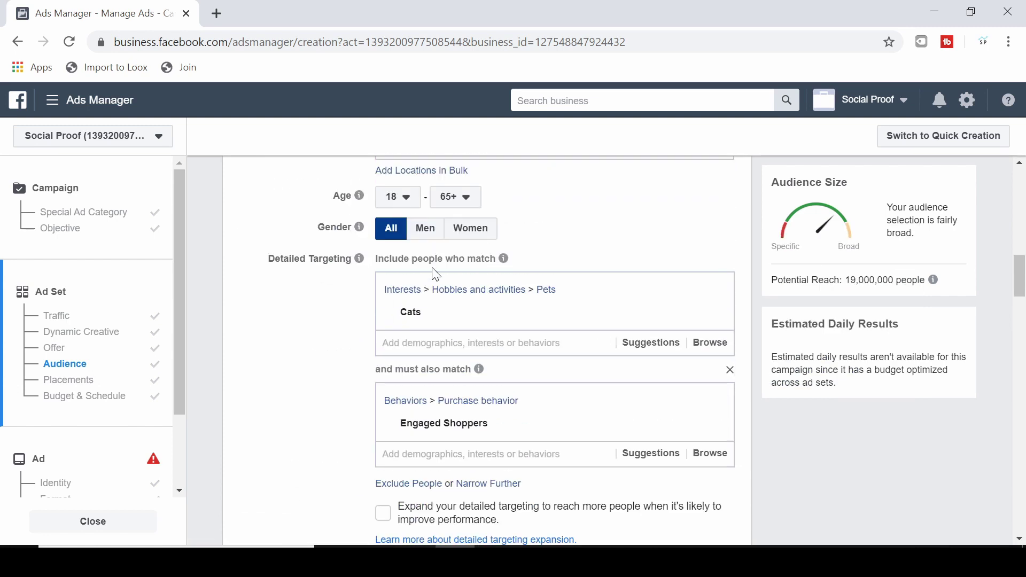
pyautogui.scroll(-2, 436, 274)
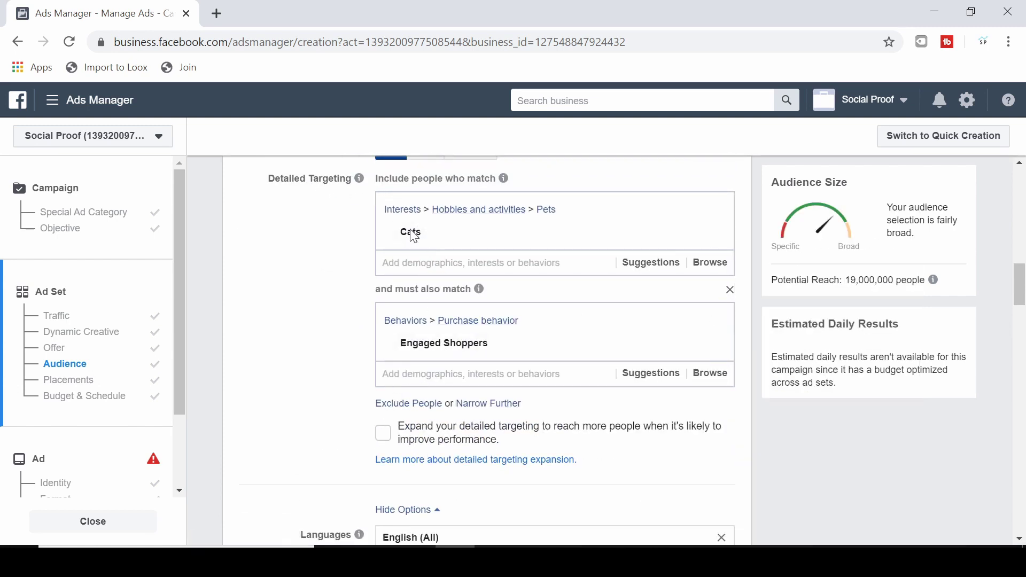
pyautogui.click(385, 435)
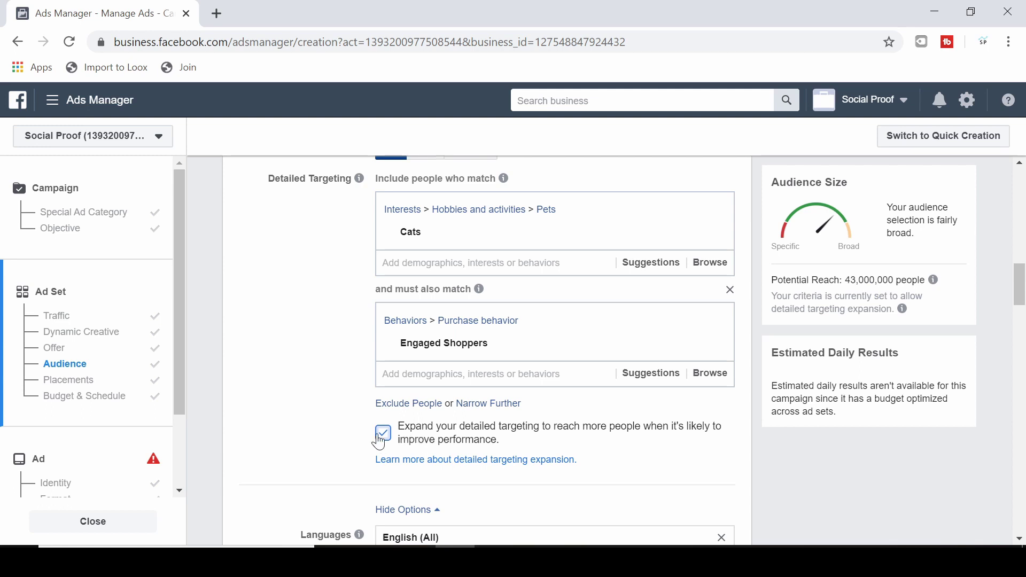
pyautogui.moveTo(845, 280); pyautogui.dragTo(925, 280)
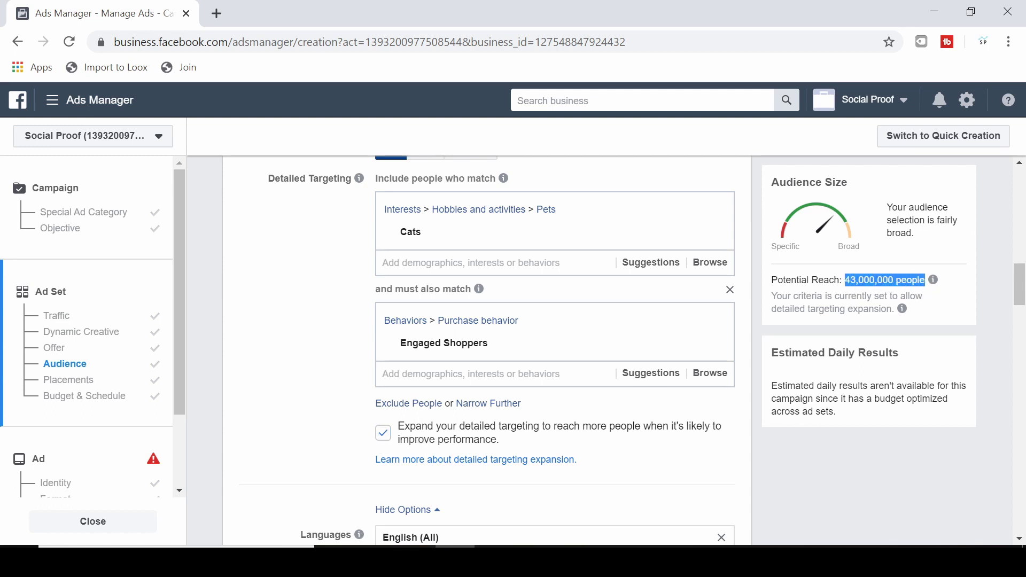
pyautogui.click(386, 436)
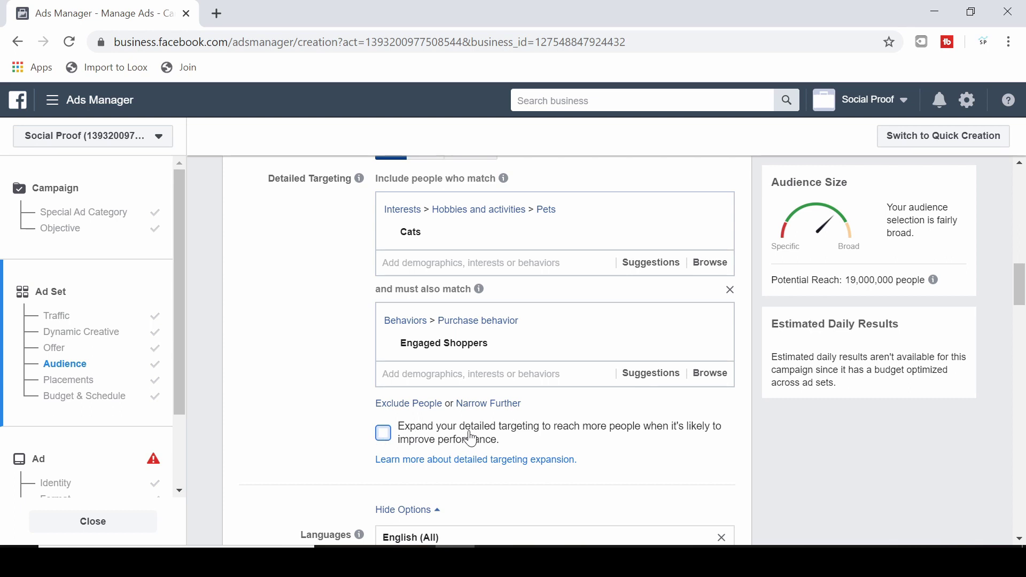
# Step: Examine the details of the Engaged Shoppers behavior and review the audience's detailed targeting
pyautogui.moveTo(425, 348)
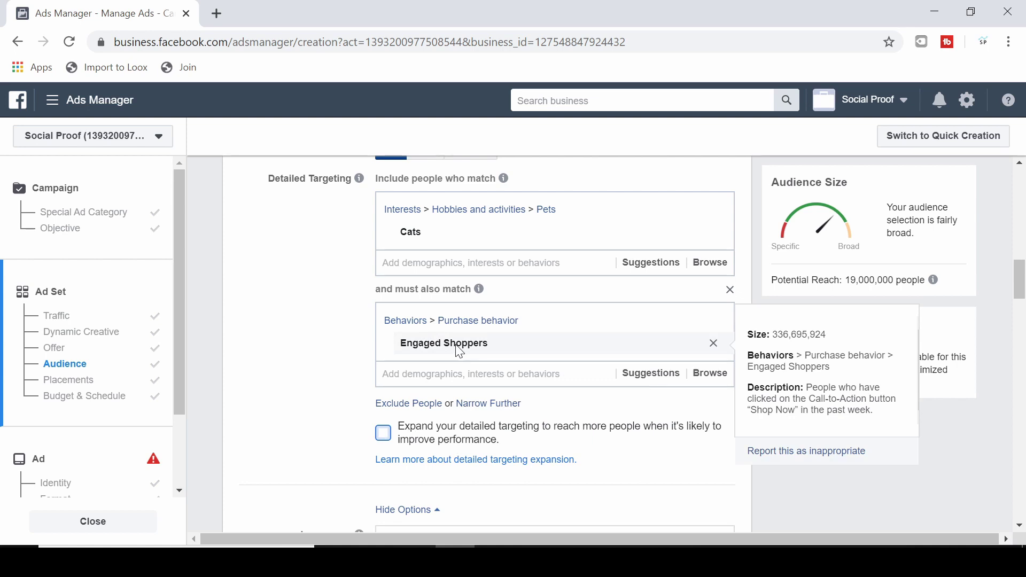
pyautogui.scroll(1, 321, 369)
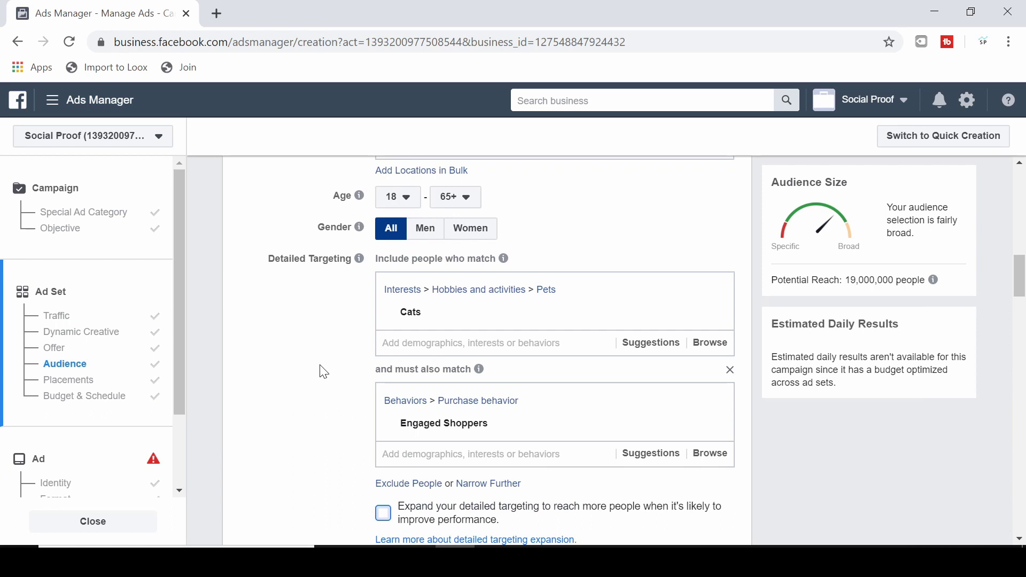
pyautogui.scroll(-1, 368, 409)
pyautogui.scroll(1, 367, 409)
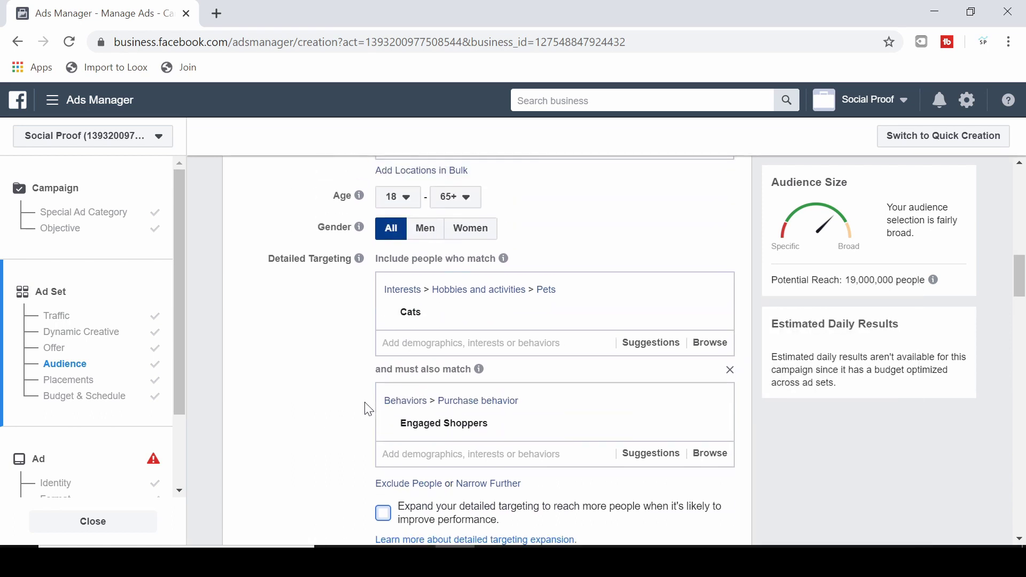